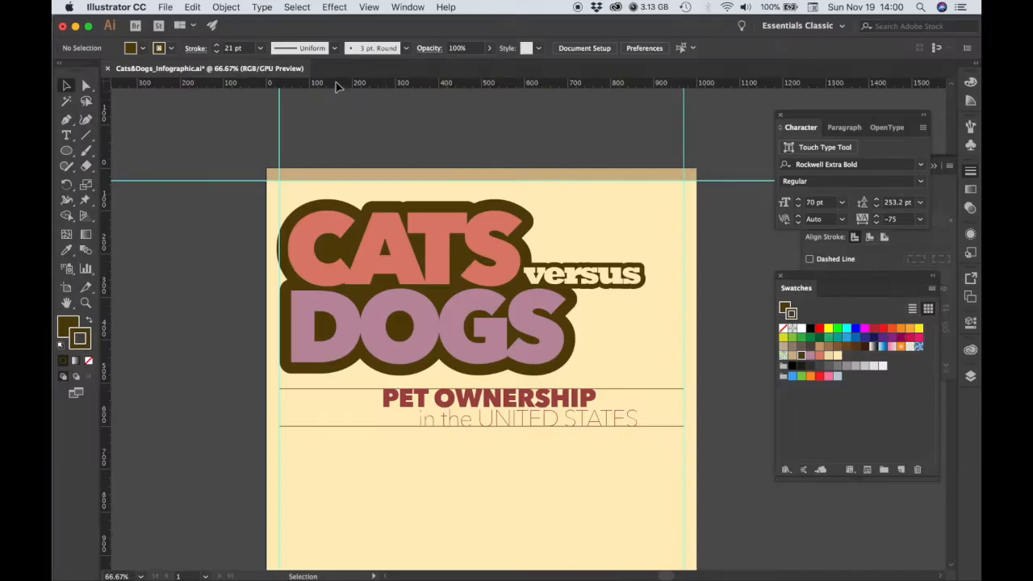
# - Preview the cat and dog artwork in the vector_art folder and open the dog silhouettes file 17533-NRFCNG.ai
pyautogui.click(165, 7)
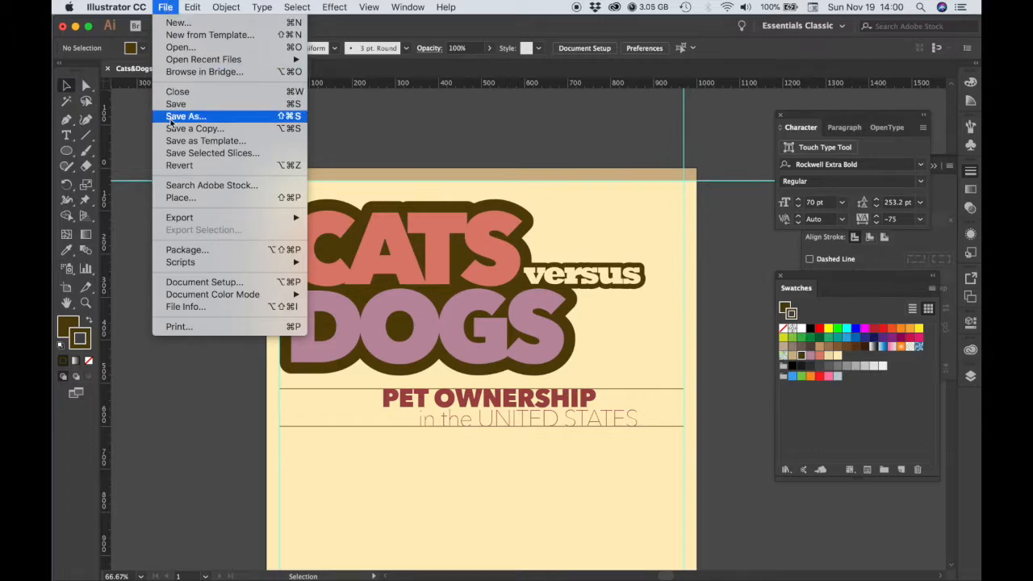
pyautogui.click(180, 47)
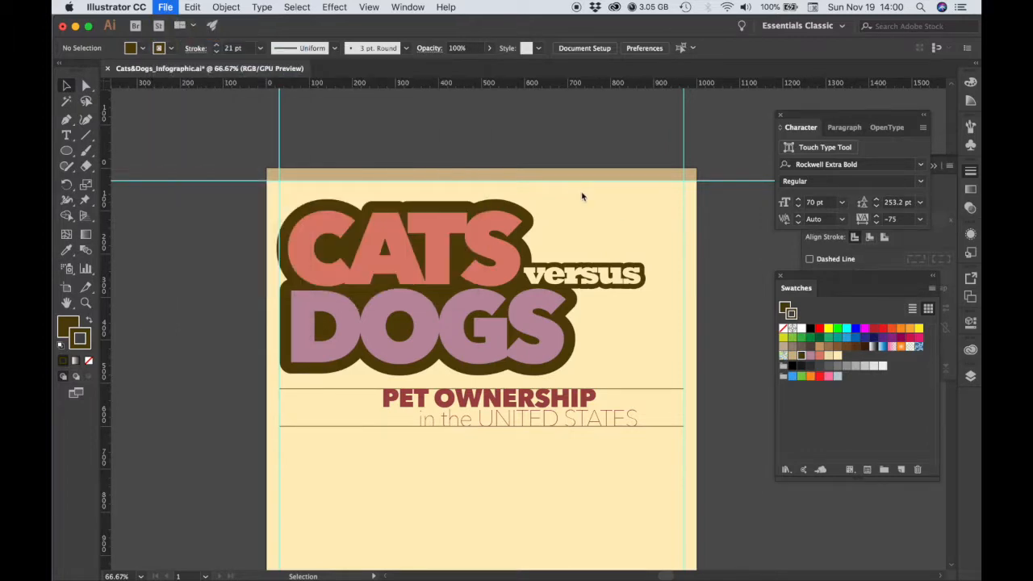
pyautogui.doubleClick(316, 95)
pyautogui.doubleClick(326, 120)
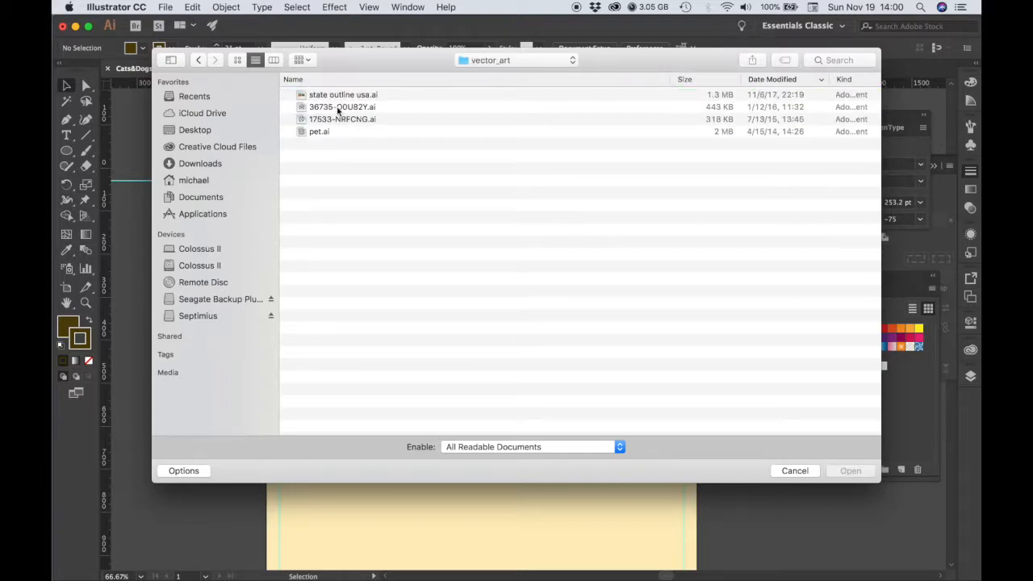
pyautogui.click(339, 108)
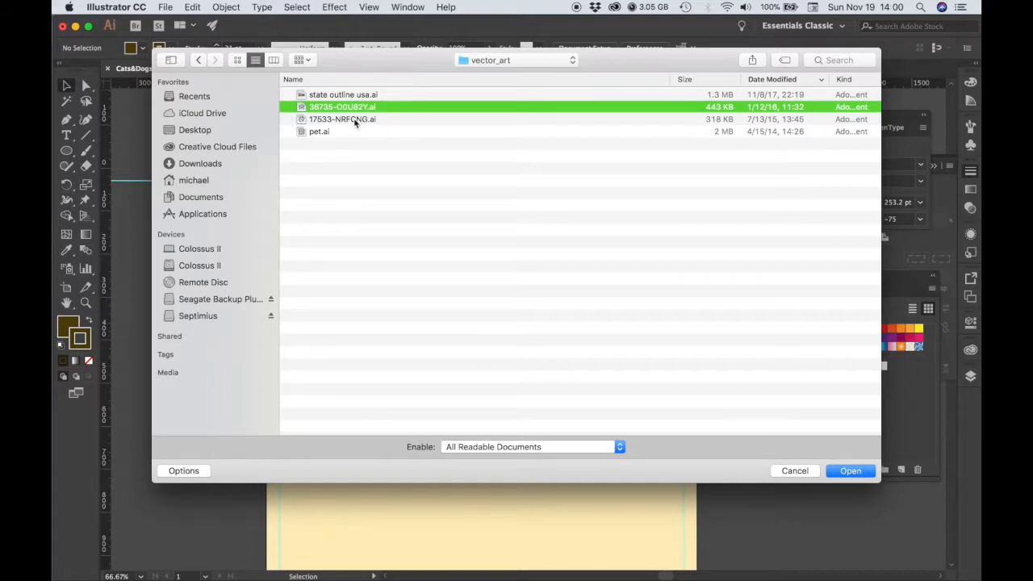
pyautogui.click(273, 61)
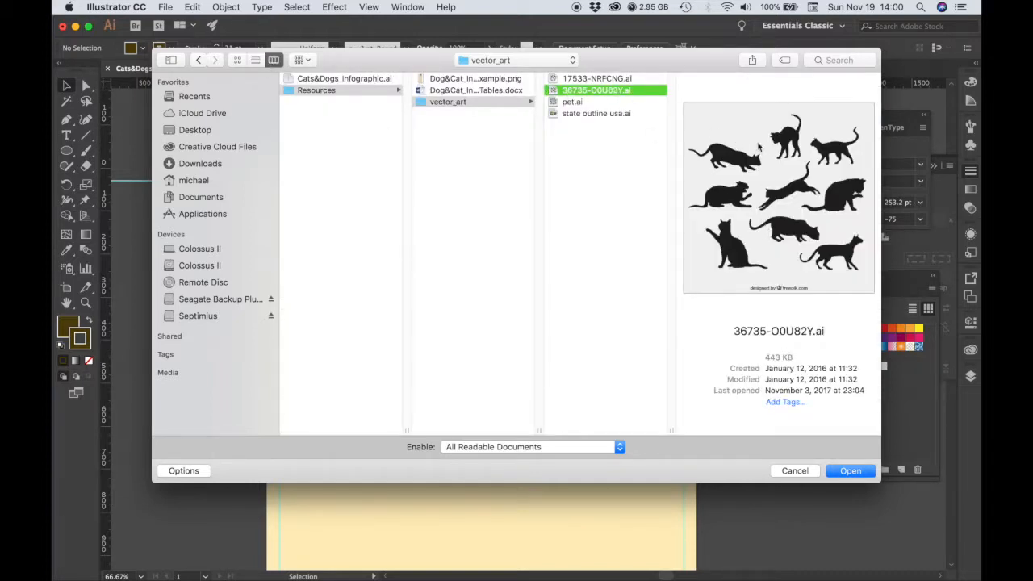
pyautogui.click(577, 79)
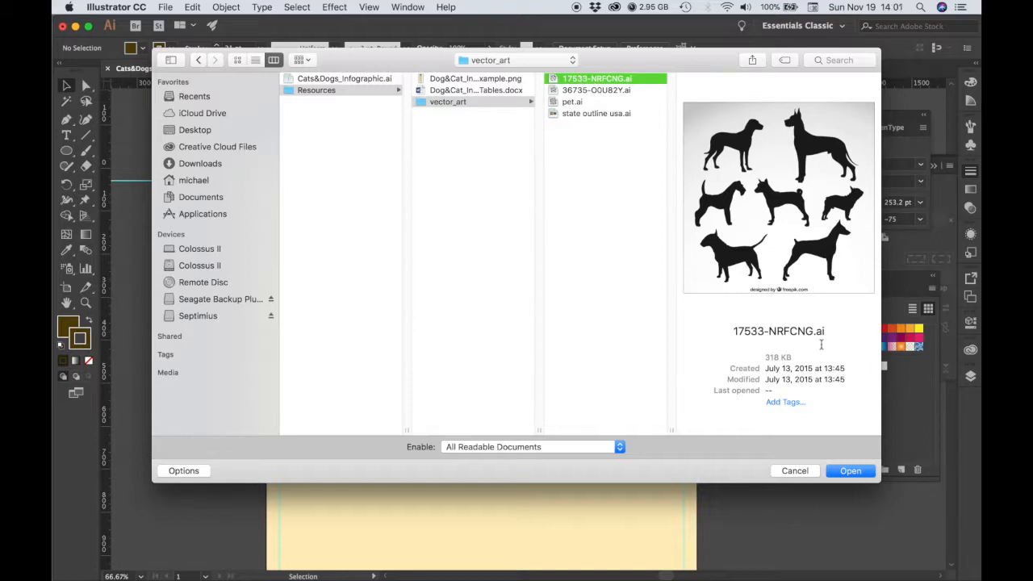
pyautogui.click(855, 475)
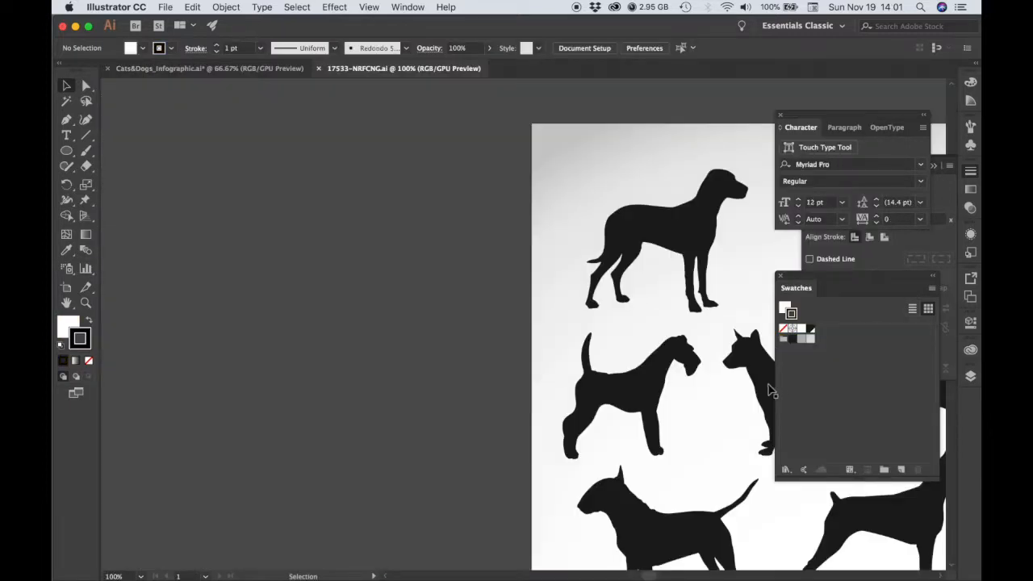
# - Delete the grey gradient background behind the dog silhouettes
pyautogui.keyDown('alt'); pyautogui.keyDown('super'); pyautogui.click(661, 226); pyautogui.keyUp('super'); pyautogui.keyUp('alt')
pyautogui.moveTo(698, 239); pyautogui.dragTo(527, 133)
pyautogui.moveTo(487, 253); pyautogui.dragTo(539, 226)
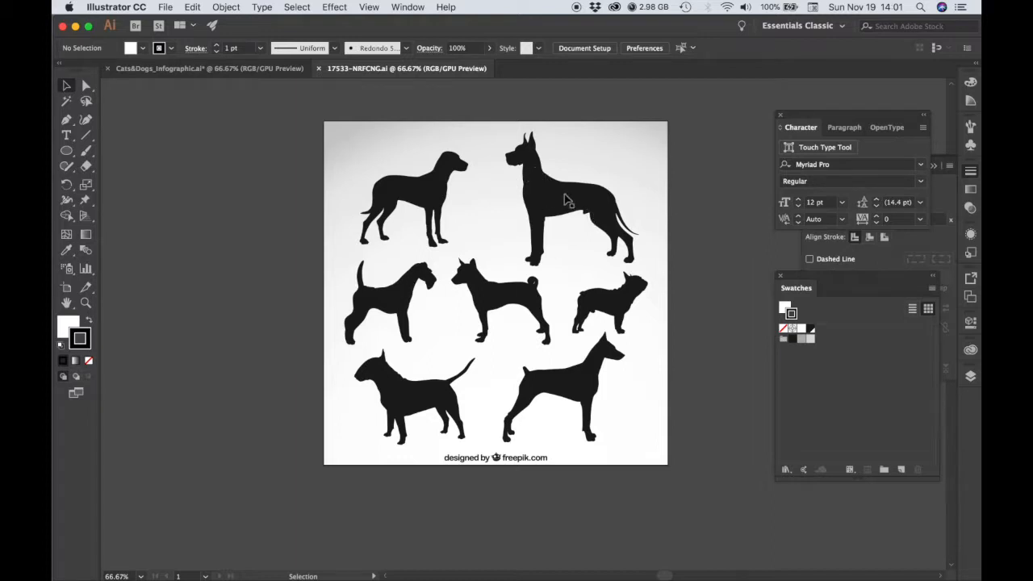
pyautogui.click(595, 134)
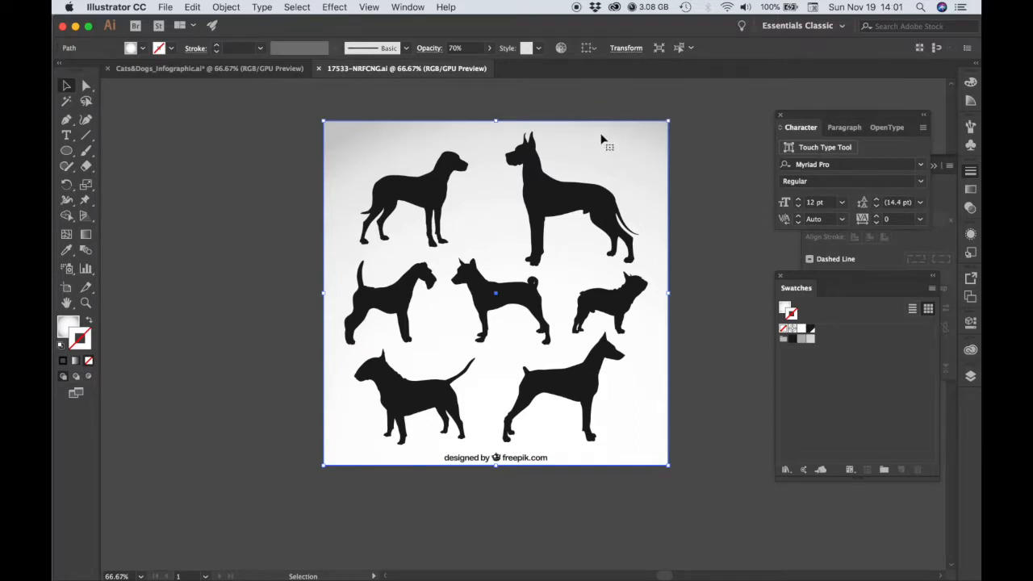
pyautogui.moveTo(611, 153); pyautogui.dragTo(444, 216)
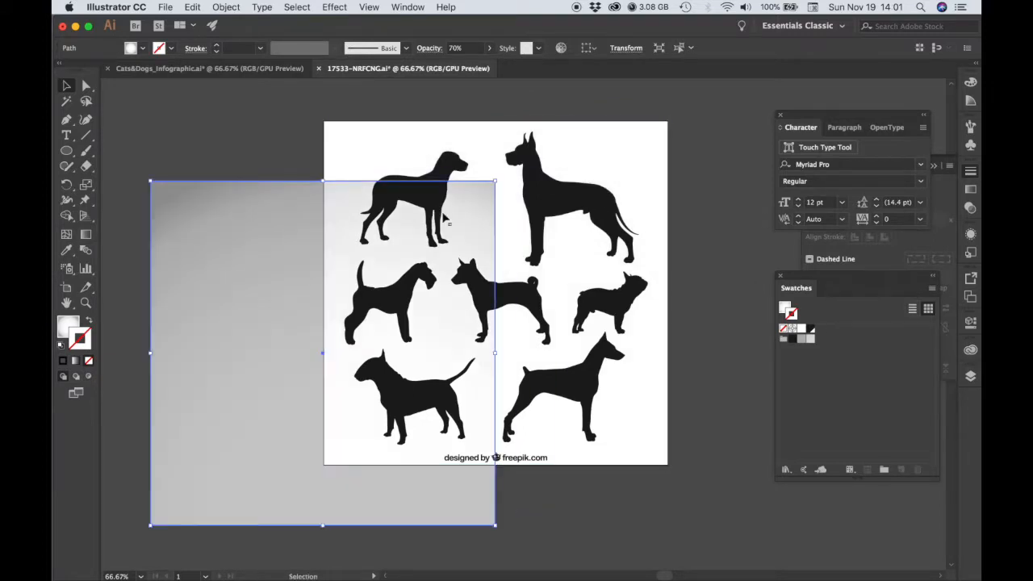
pyautogui.press('Delete')
# - Copy the group of dog silhouettes into Cats&Dogs_Infographic.ai and place it on the empty canvas left of the artboard
pyautogui.click(569, 206)
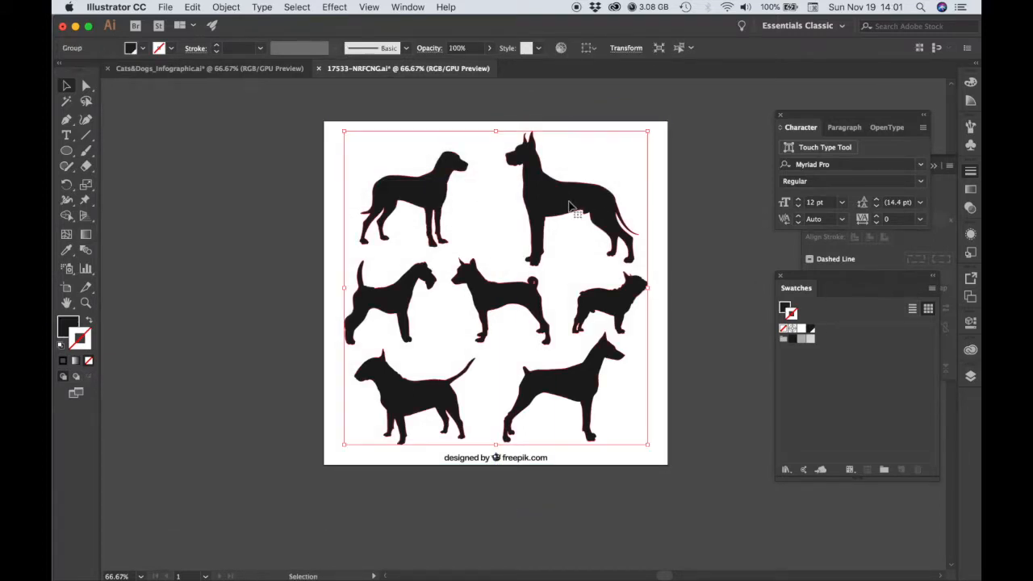
pyautogui.moveTo(569, 206); pyautogui.dragTo(547, 208)
pyautogui.click(152, 71)
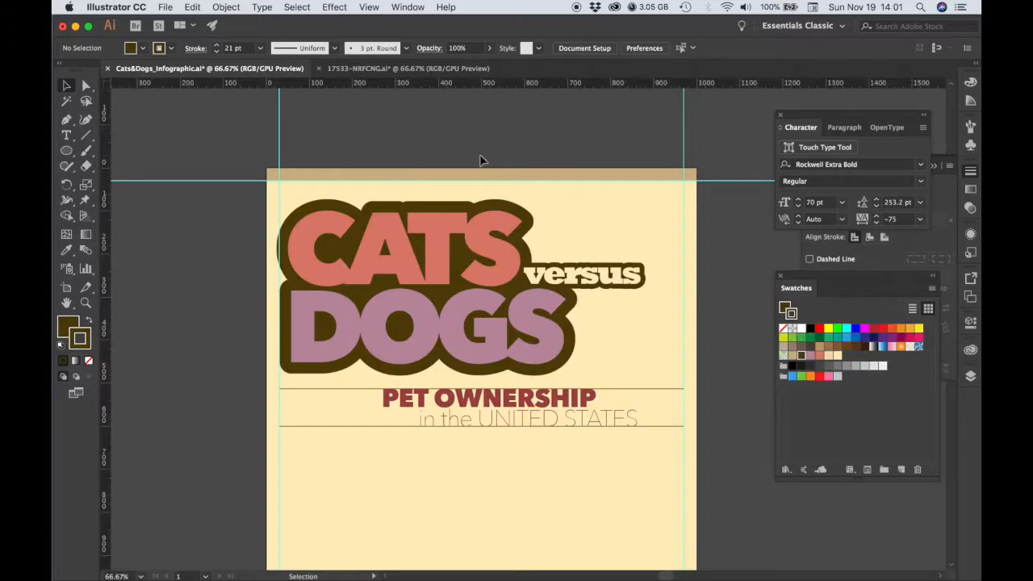
pyautogui.press('super+v')
pyautogui.keyDown('alt'); pyautogui.keyDown('super'); pyautogui.click(520, 243); pyautogui.keyUp('super'); pyautogui.keyUp('alt')
pyautogui.moveTo(565, 461); pyautogui.dragTo(570, 242)
pyautogui.moveTo(563, 135); pyautogui.dragTo(339, 272)
pyautogui.click(449, 370)
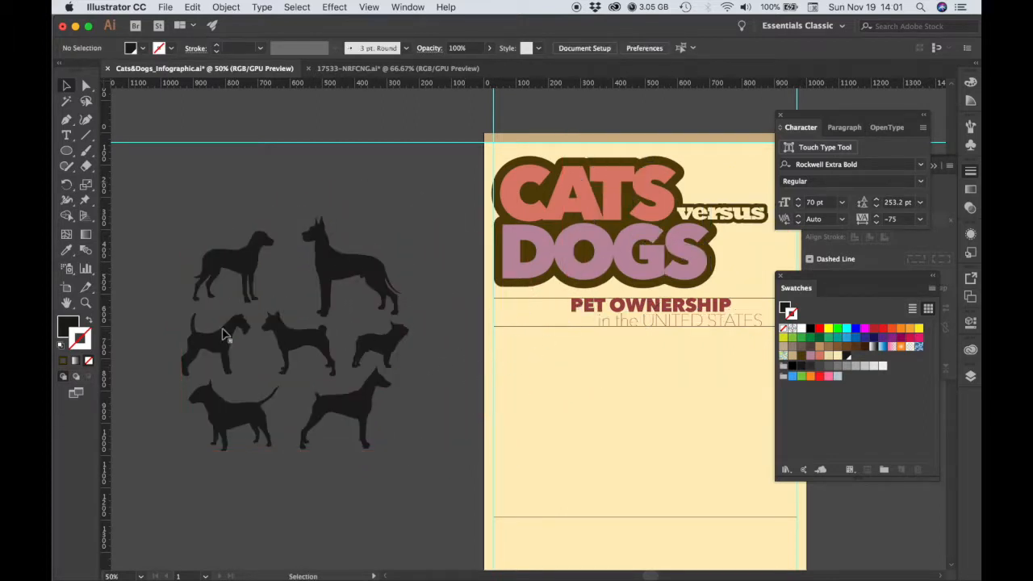
# - Ungroup the pasted dog silhouettes
pyautogui.click(337, 269)
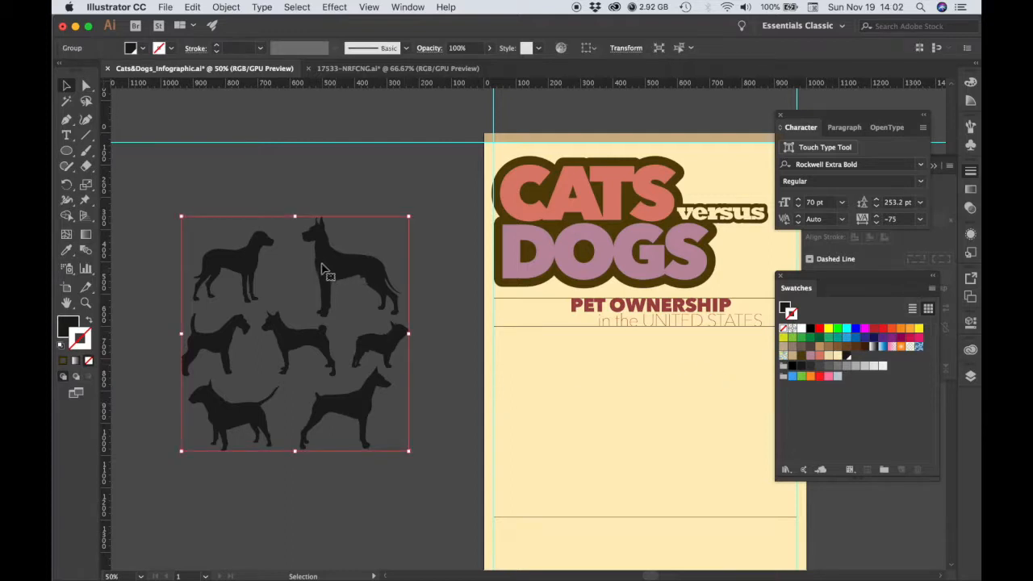
pyautogui.rightClick(327, 268)
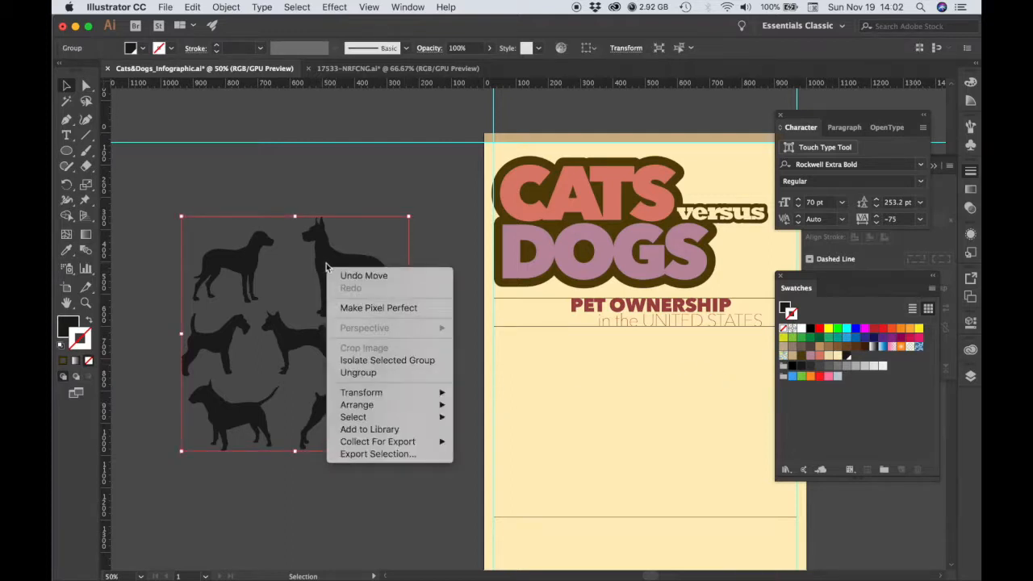
pyautogui.click(358, 372)
pyautogui.click(449, 231)
# - Fill the tall pointy-eared dog at the upper right with the tan swatch R=206 G=181 B=137 and move it onto the artboard below the subtitle
pyautogui.click(357, 279)
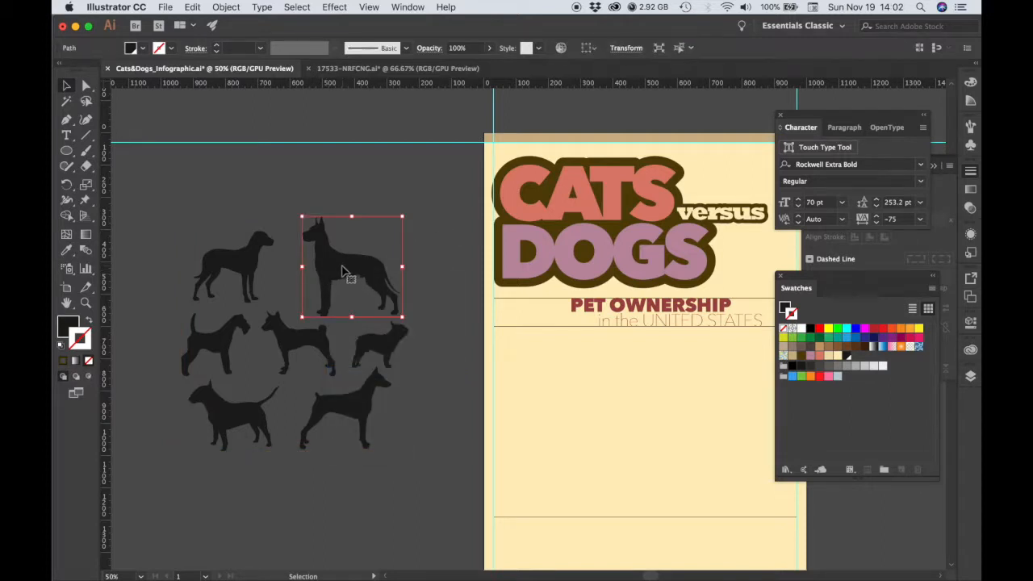
pyautogui.click(69, 330)
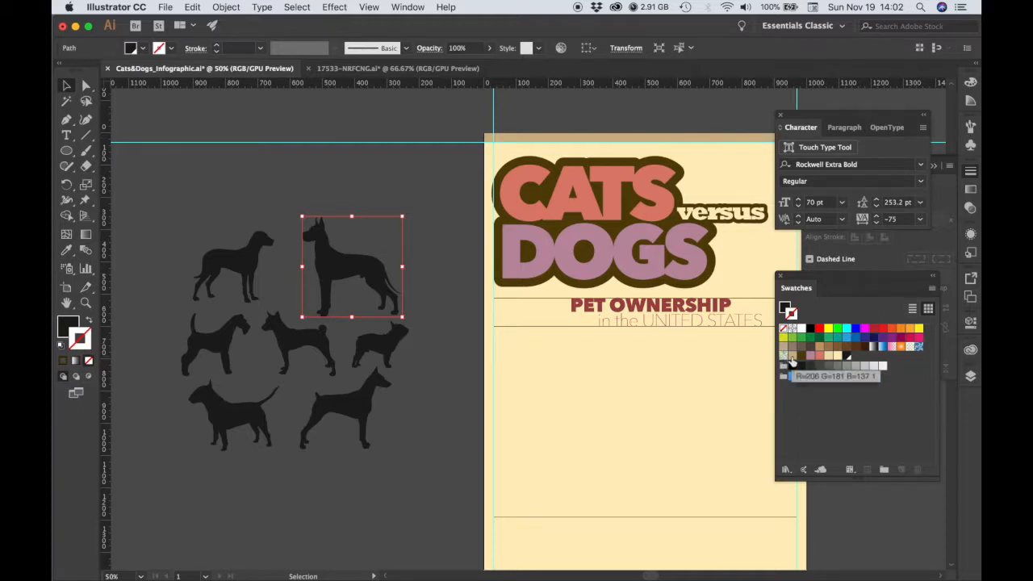
pyautogui.moveTo(791, 363); pyautogui.dragTo(68, 327)
pyautogui.moveTo(356, 283); pyautogui.dragTo(582, 388)
pyautogui.press('super+shift+a')
pyautogui.click(590, 427)
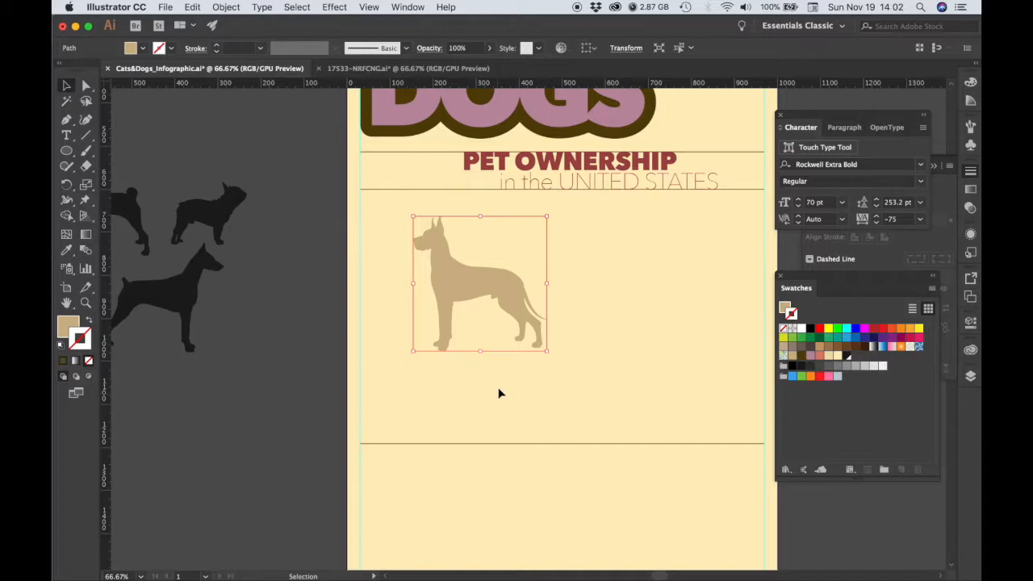
# - Reflect the tan dog horizontally with the Reflect tool so that it faces right
pyautogui.click(66, 184)
pyautogui.click(110, 201)
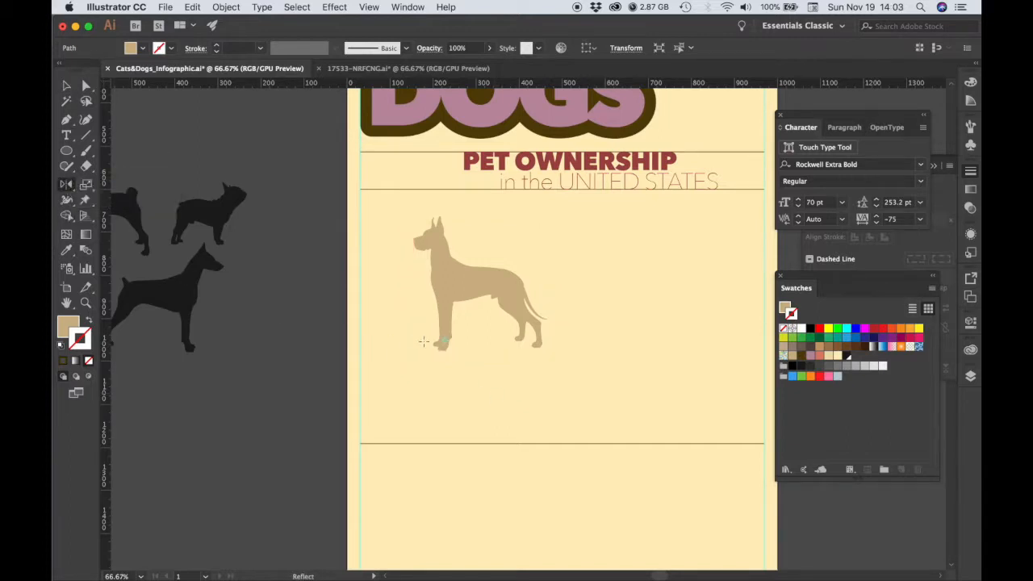
pyautogui.moveTo(442, 341); pyautogui.dragTo(552, 316)
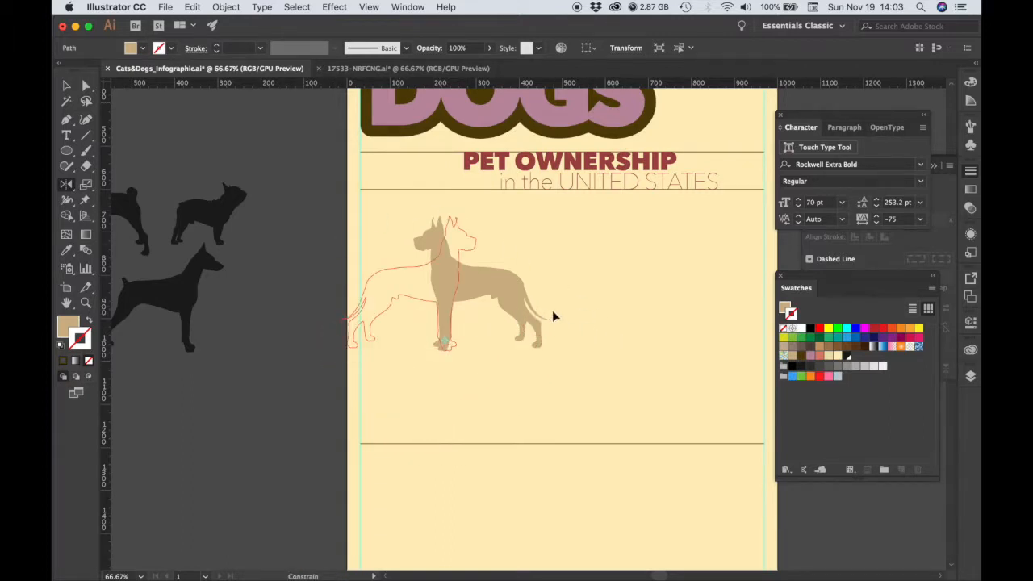
pyautogui.moveTo(553, 316); pyautogui.dragTo(634, 376)
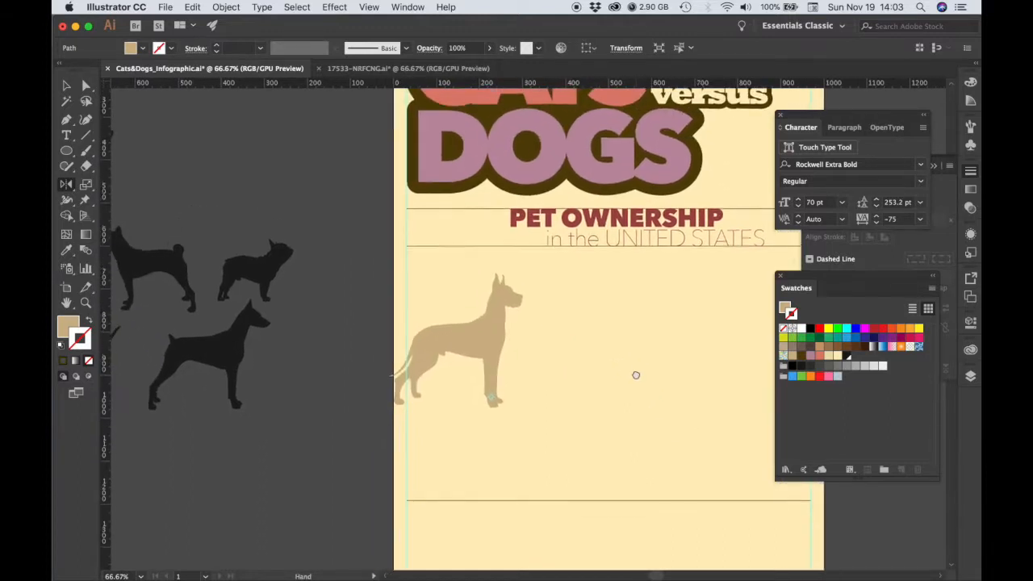
# - Reposition the tan dog and enlarge it proportionally until it reaches over the subtitle area
pyautogui.click(67, 86)
pyautogui.moveTo(470, 310); pyautogui.dragTo(431, 274)
pyautogui.moveTo(473, 324); pyautogui.dragTo(658, 455)
pyautogui.press('super+minus')
pyautogui.press('super+minus')
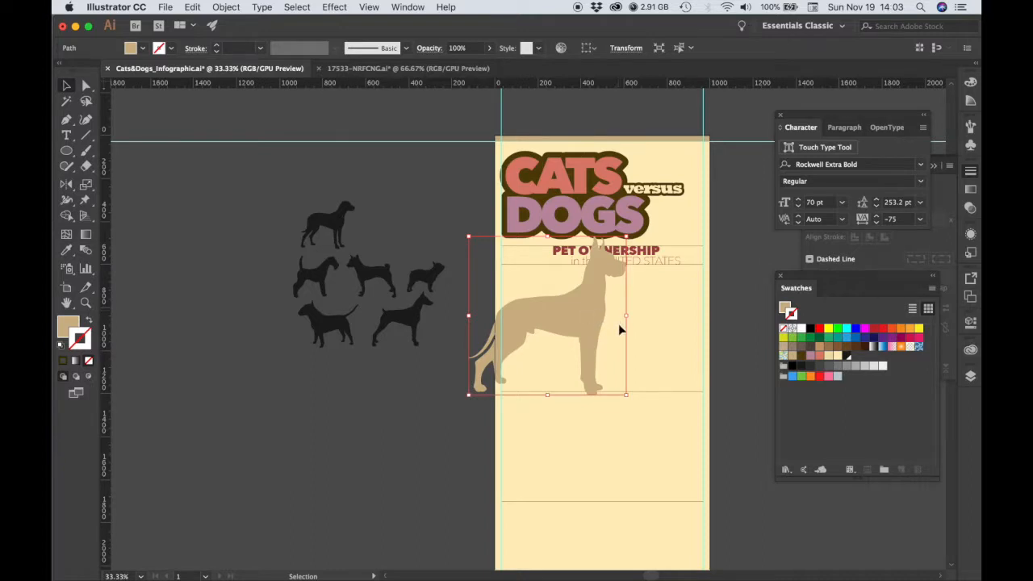
pyautogui.moveTo(626, 316); pyautogui.dragTo(618, 342)
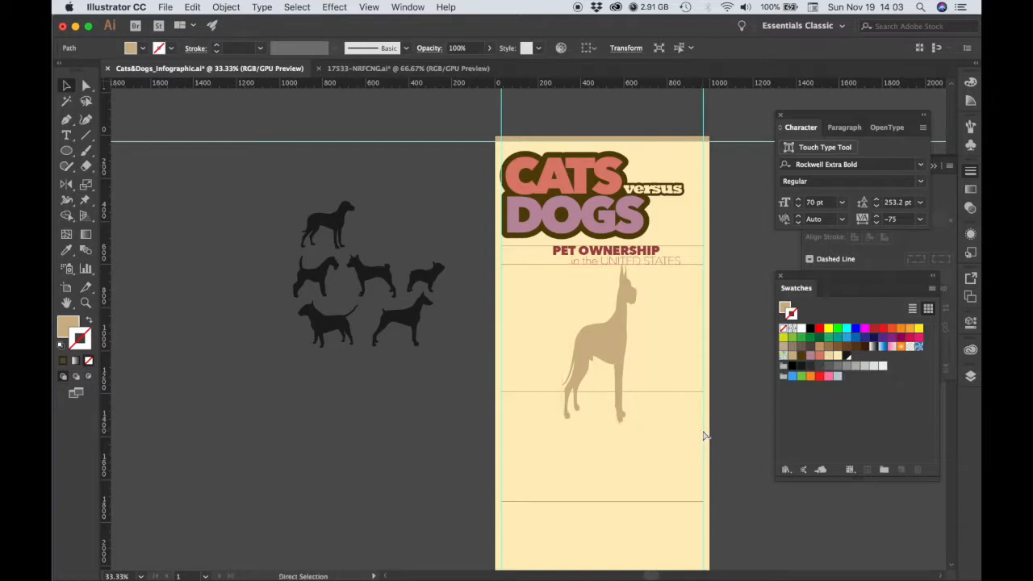
pyautogui.press('super+z')
pyautogui.press('super+z')
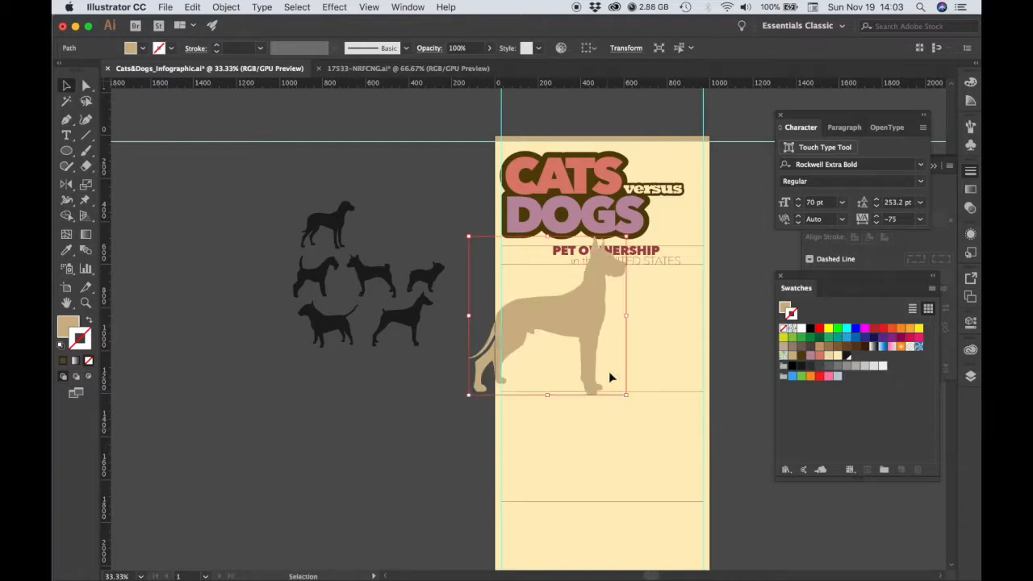
# - Enlarge the tan dog further and shift it left so that only its head, chest and front legs lie on the artboard
pyautogui.moveTo(589, 338); pyautogui.dragTo(518, 342)
pyautogui.moveTo(553, 397); pyautogui.dragTo(658, 506)
pyautogui.press('super+Tab')
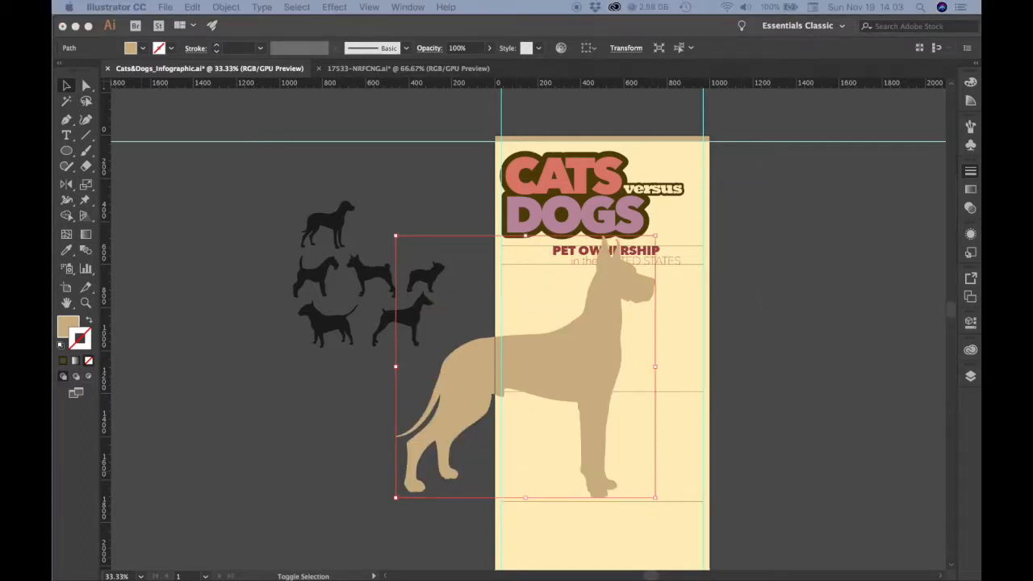
pyautogui.click(557, 364)
pyautogui.moveTo(598, 367); pyautogui.dragTo(511, 367)
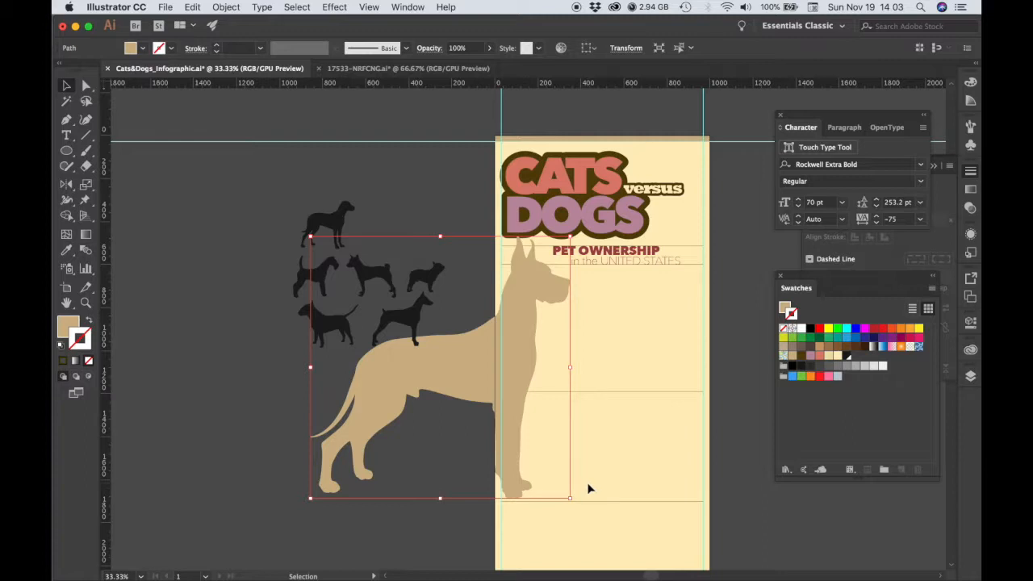
pyautogui.moveTo(310, 500); pyautogui.dragTo(346, 462)
pyautogui.moveTo(514, 397); pyautogui.dragTo(534, 433)
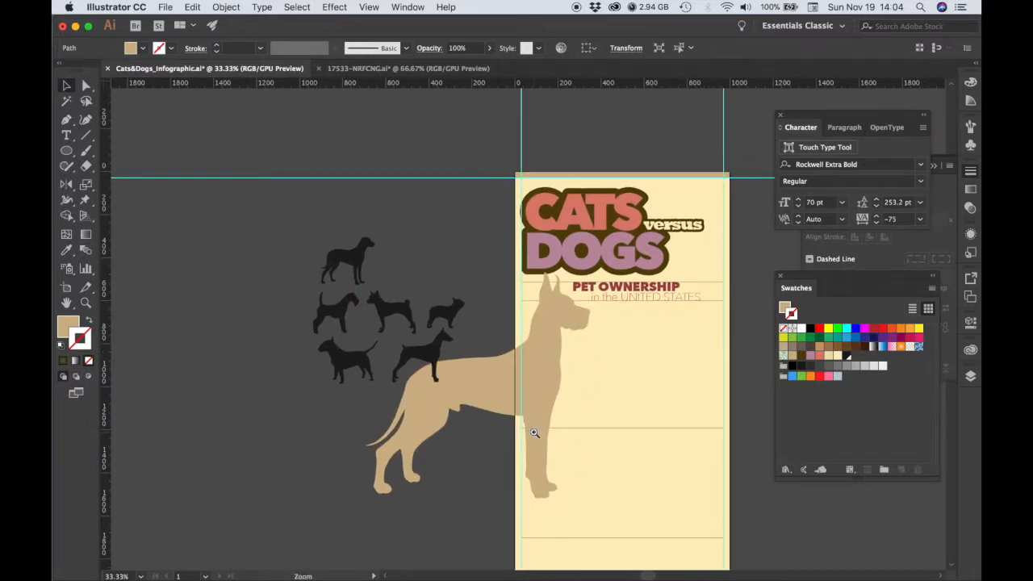
pyautogui.moveTo(364, 498); pyautogui.dragTo(360, 509)
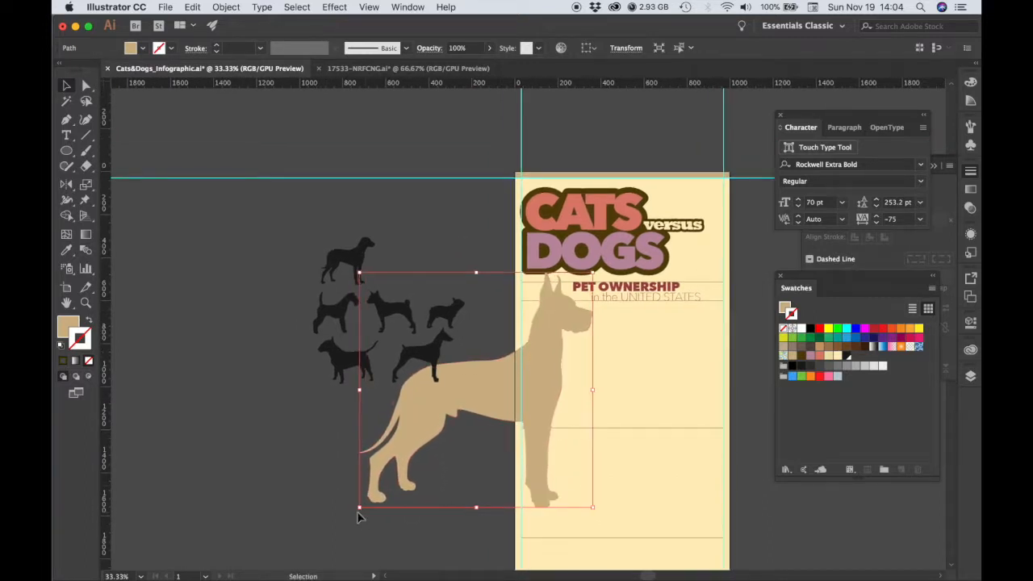
# - Nudge the tan dog slightly upward so that its ear tip overlaps the dark outline of DOGS, and deselect it
pyautogui.keyDown('super'); pyautogui.click(543, 343); pyautogui.keyUp('super')
pyautogui.keyDown('super'); pyautogui.click(543, 343); pyautogui.keyUp('super')
pyautogui.keyDown('super'); pyautogui.click(543, 343); pyautogui.keyUp('super')
pyautogui.moveTo(520, 423); pyautogui.dragTo(501, 456)
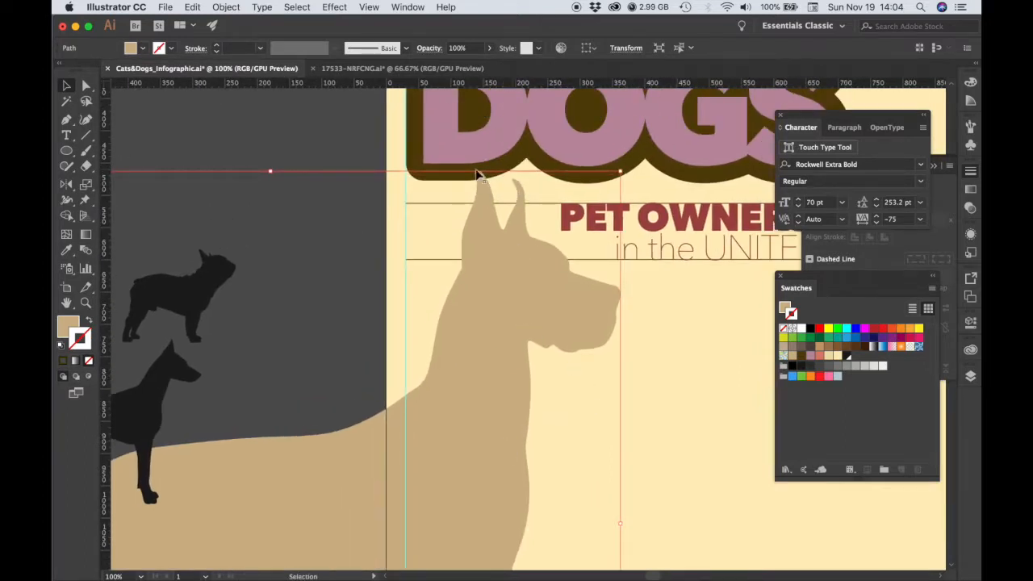
pyautogui.scroll(3, 460, 217)
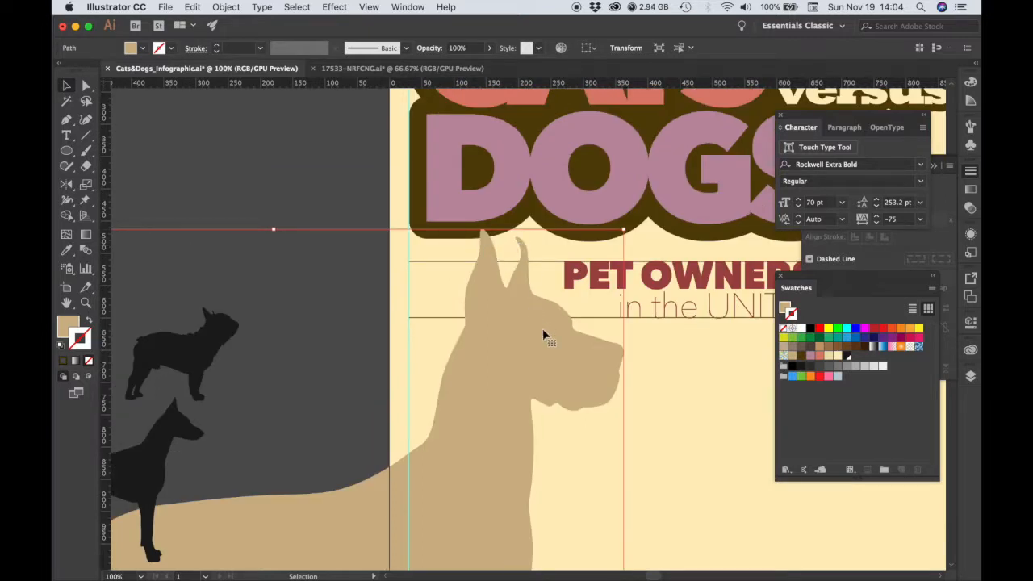
pyautogui.press('Up')
pyautogui.press('Up')
pyautogui.press('Up')
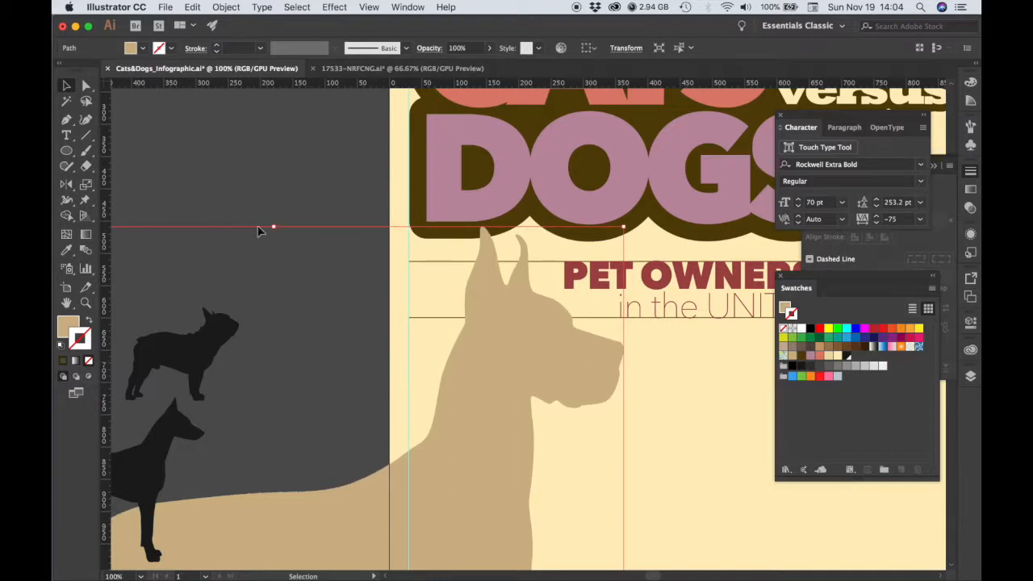
pyautogui.click(309, 202)
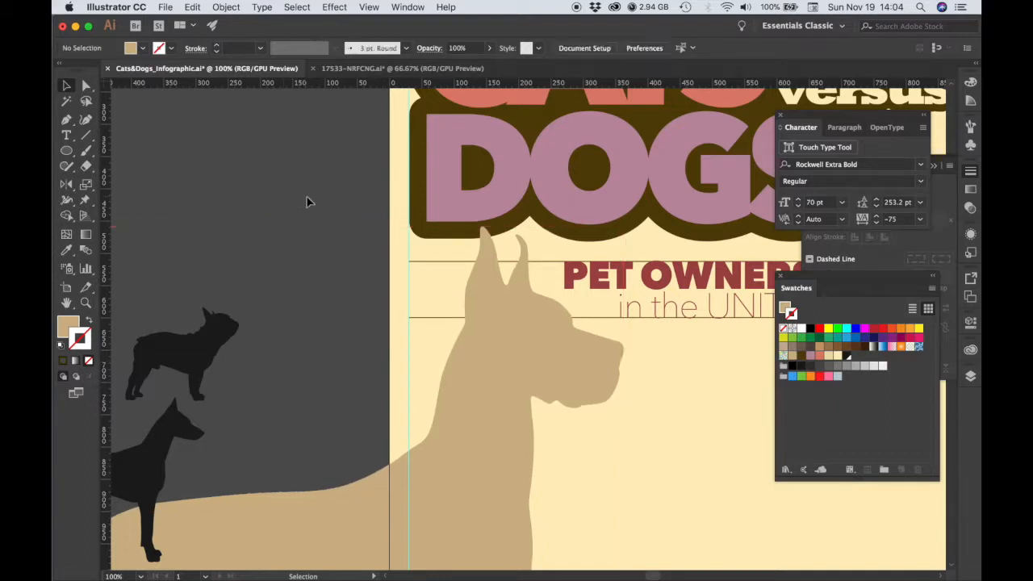
# - Move the remaining black dog silhouettes up and left, away from the large tan dog
pyautogui.keyDown('alt'); pyautogui.keyDown('super'); pyautogui.click(507, 418); pyautogui.keyUp('super'); pyautogui.keyUp('alt')
pyautogui.keyDown('alt'); pyautogui.keyDown('super'); pyautogui.click(507, 418); pyautogui.keyUp('super'); pyautogui.keyUp('alt')
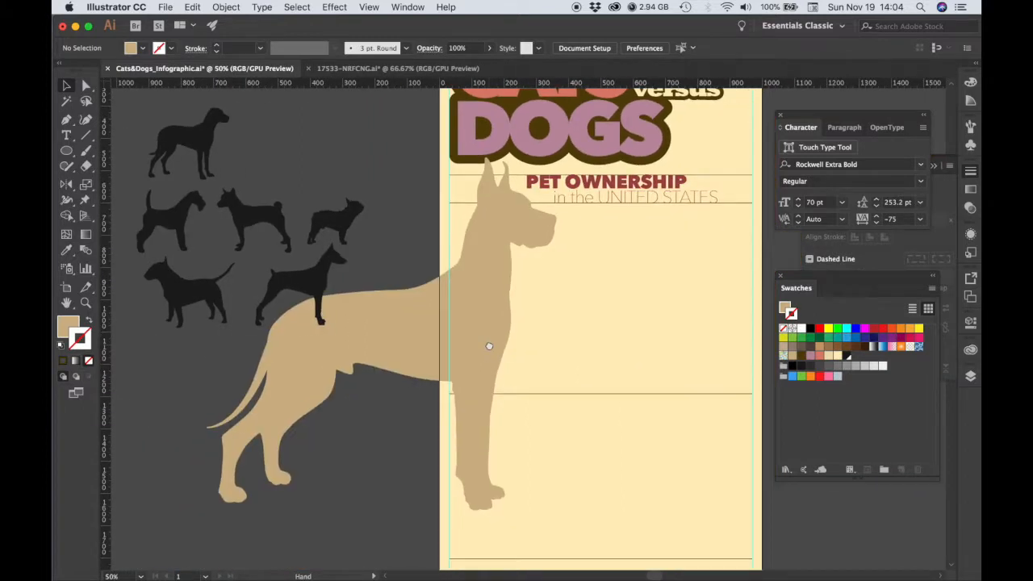
pyautogui.moveTo(491, 307); pyautogui.dragTo(516, 339)
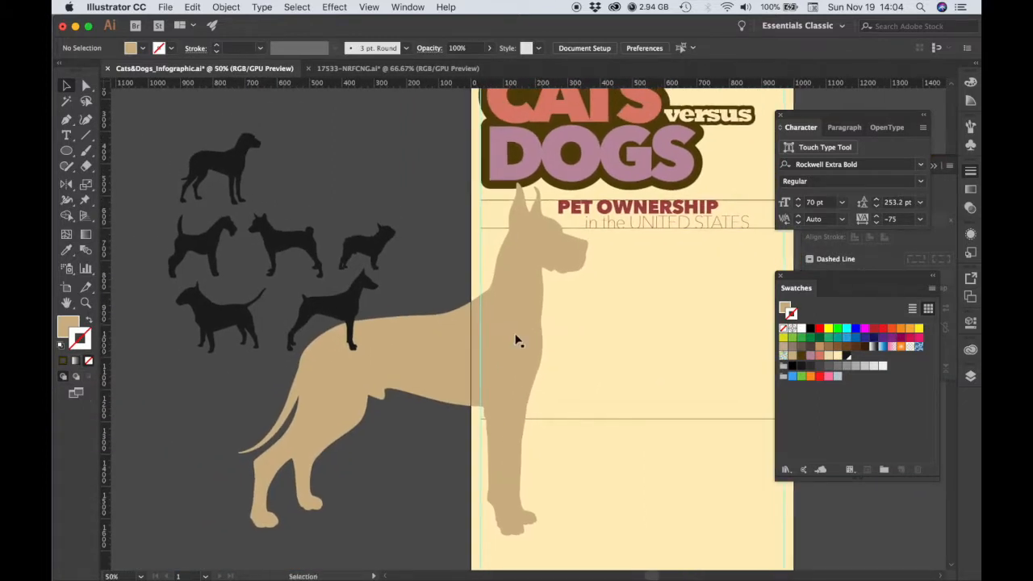
pyautogui.moveTo(364, 298); pyautogui.dragTo(284, 259)
pyautogui.click(413, 265)
pyautogui.moveTo(594, 346); pyautogui.dragTo(461, 420)
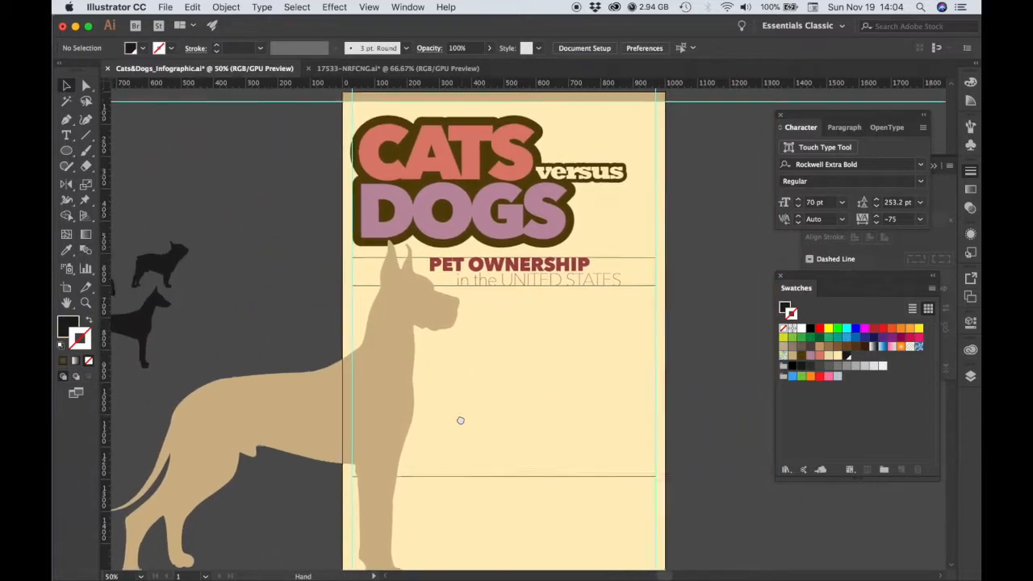
# - Open the cat silhouette artwork file 36735-O0U82Y.ai from the vector_art folder
pyautogui.moveTo(585, 431); pyautogui.dragTo(595, 441)
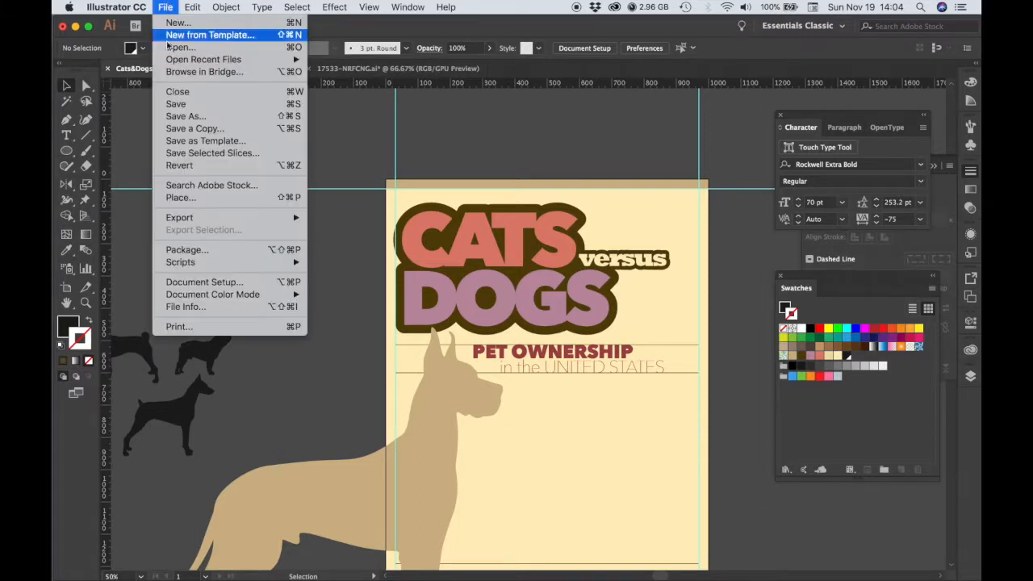
pyautogui.click(177, 46)
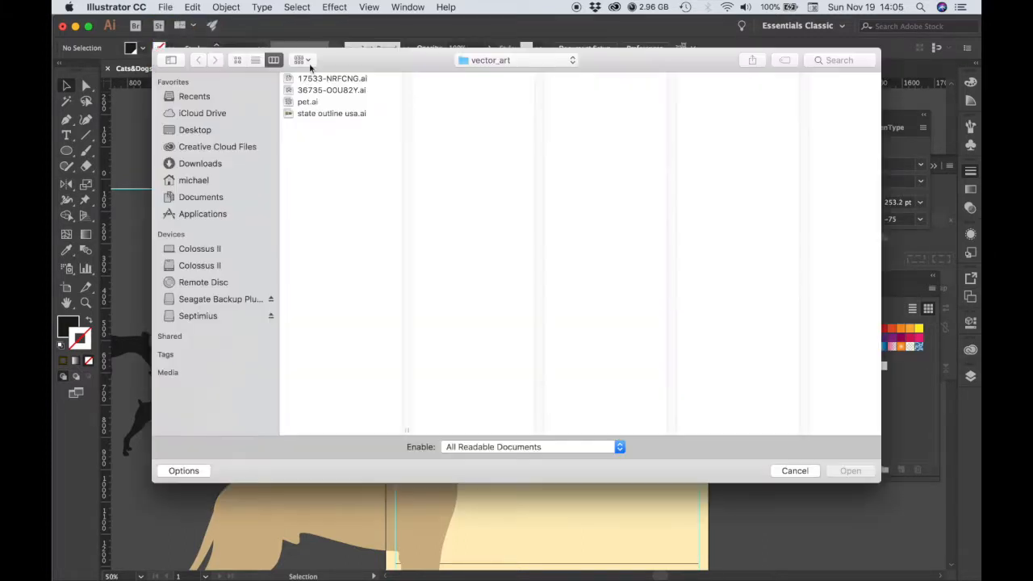
pyautogui.click(313, 91)
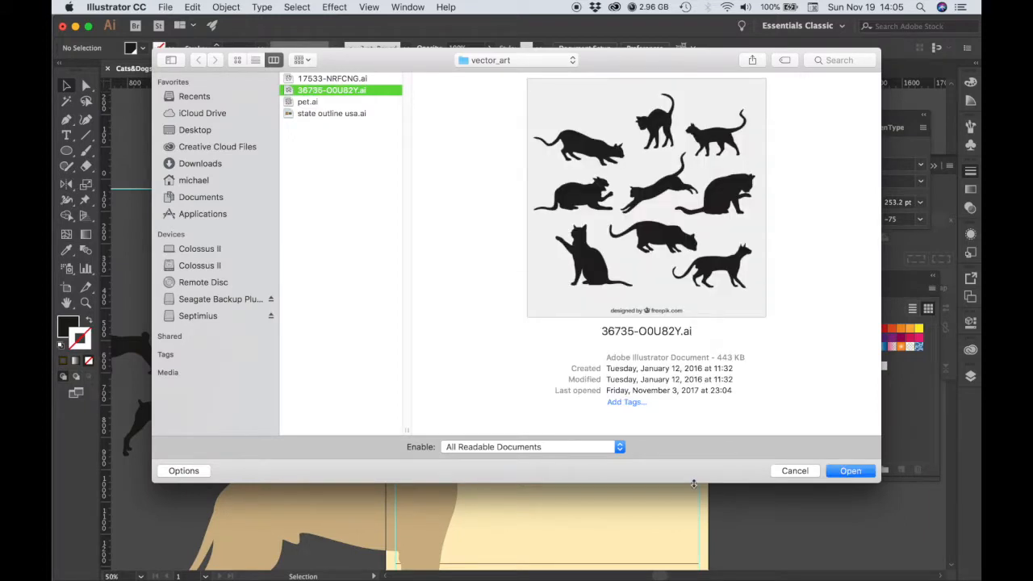
pyautogui.click(846, 471)
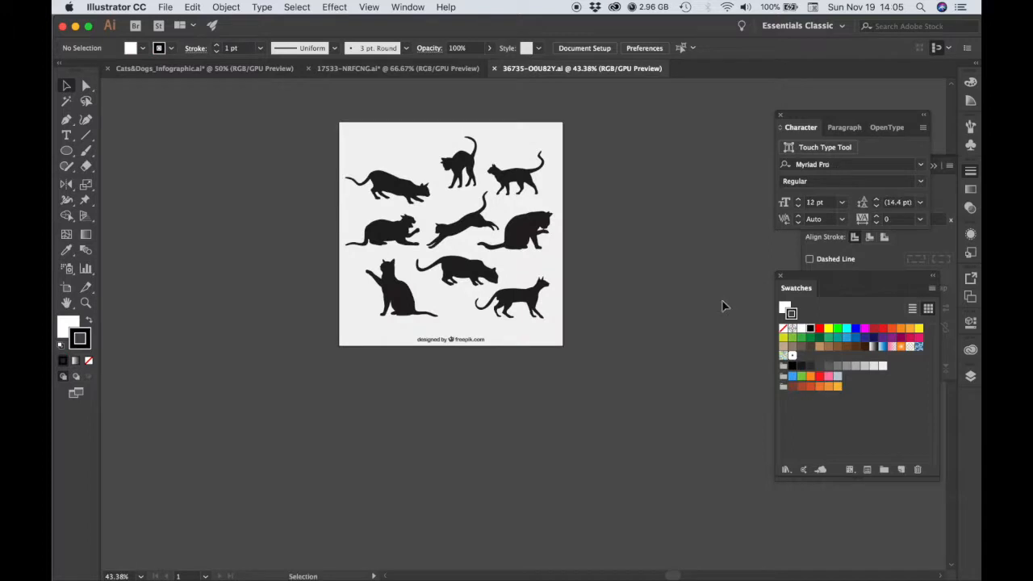
# - Delete the light grey background rectangle and select all nine cat silhouettes for copying
pyautogui.click(383, 143)
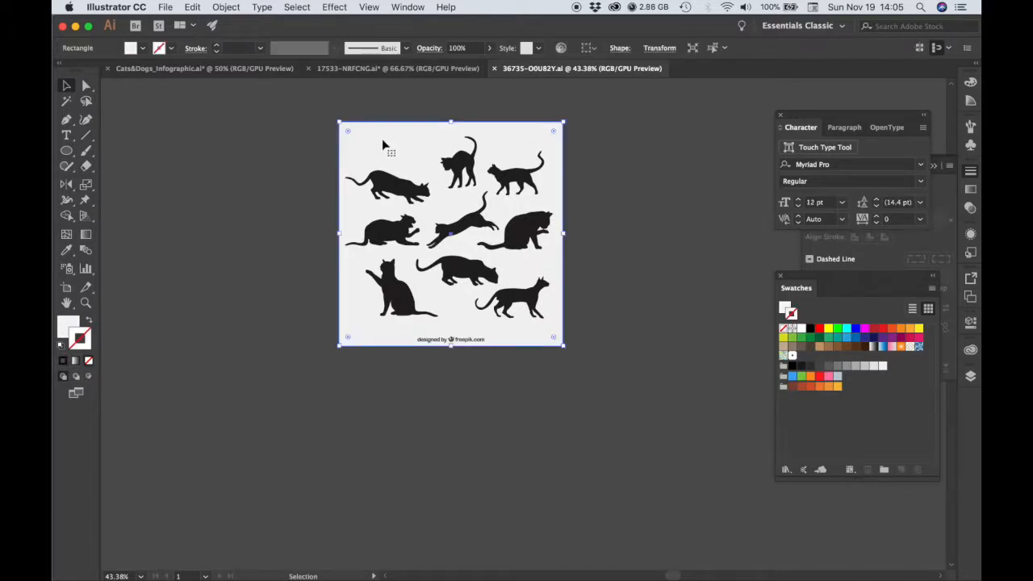
pyautogui.press('Delete')
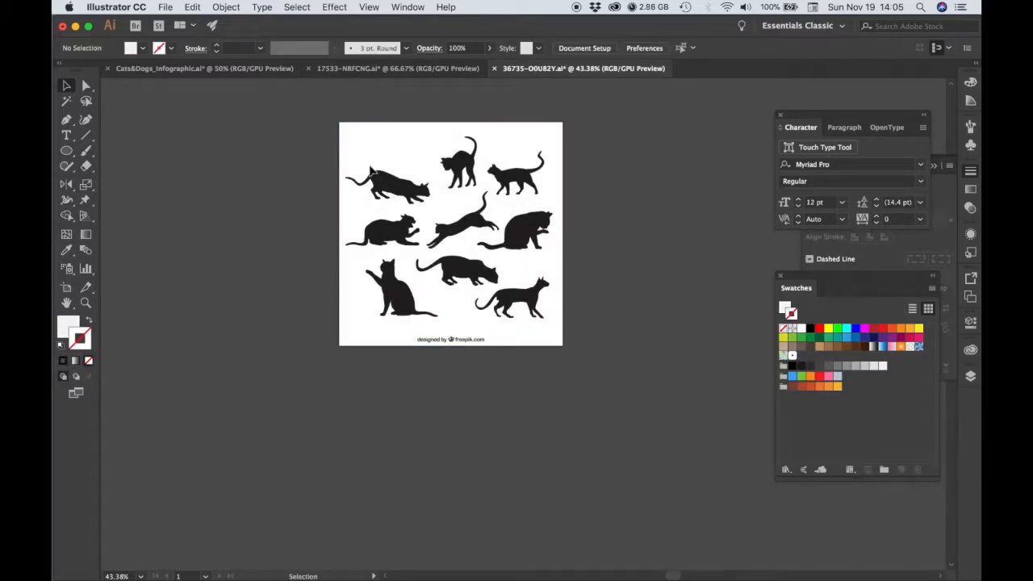
pyautogui.click(386, 187)
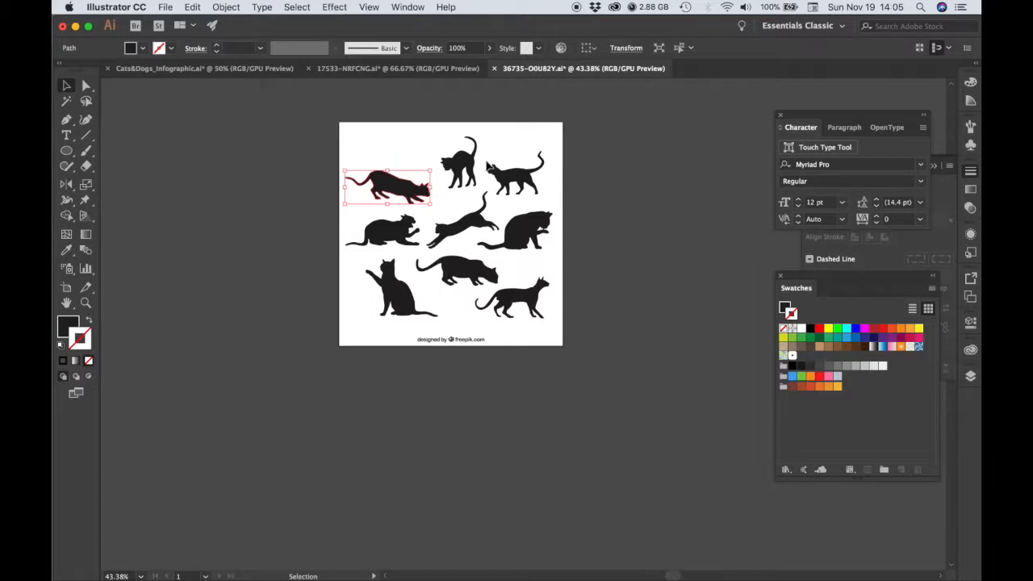
pyautogui.click(298, 131)
pyautogui.moveTo(315, 112); pyautogui.dragTo(588, 317)
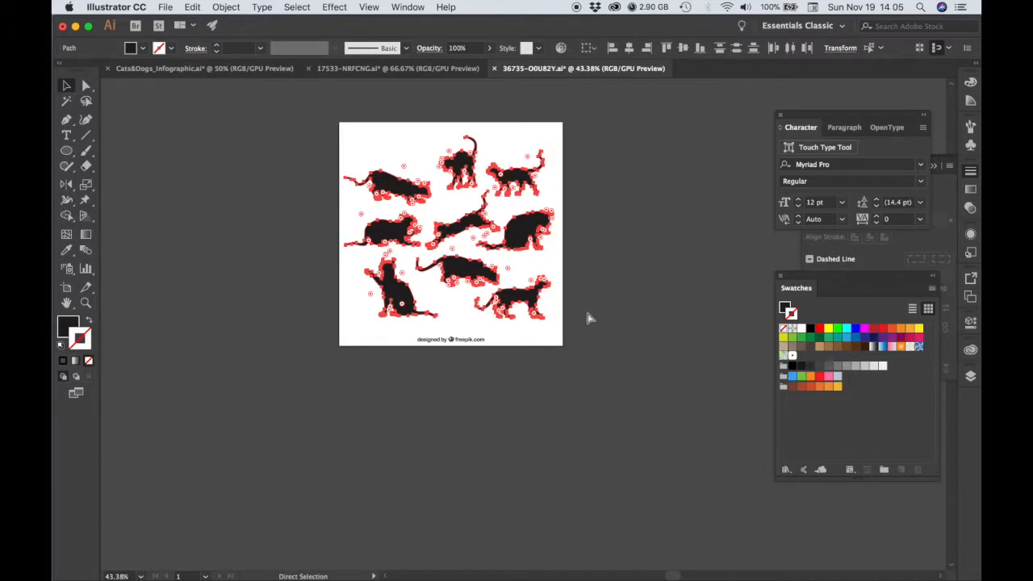
# - Paste the nine cat silhouettes into Cats&Dogs_Infographic.ai and place them on the pasteboard to the right of the artboard
pyautogui.click(161, 68)
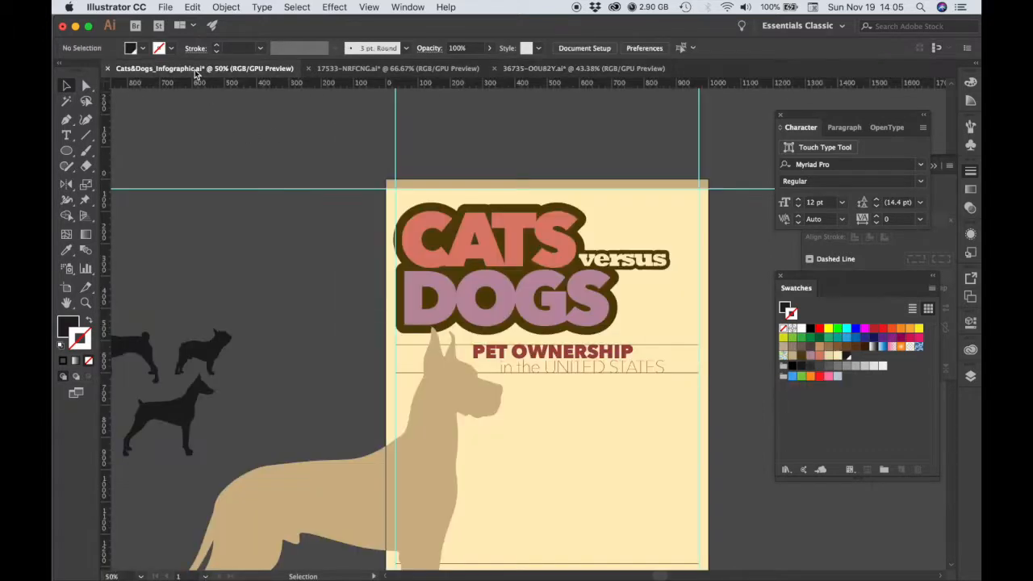
pyautogui.hscroll(8, 594, 361)
pyautogui.scroll(-1, 593, 361)
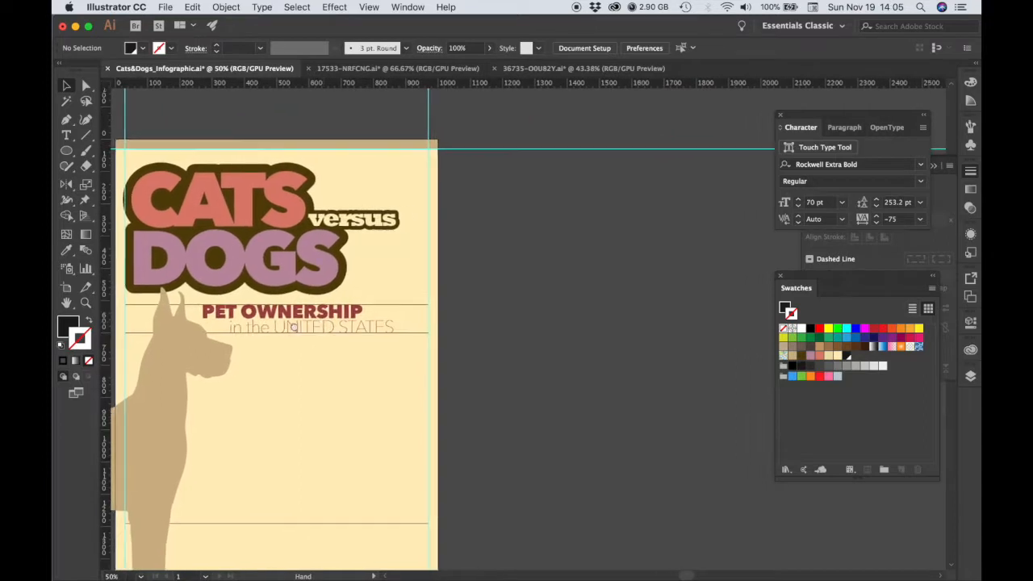
pyautogui.press('cmd+v')
pyautogui.moveTo(546, 309); pyautogui.dragTo(612, 278)
pyautogui.click(727, 325)
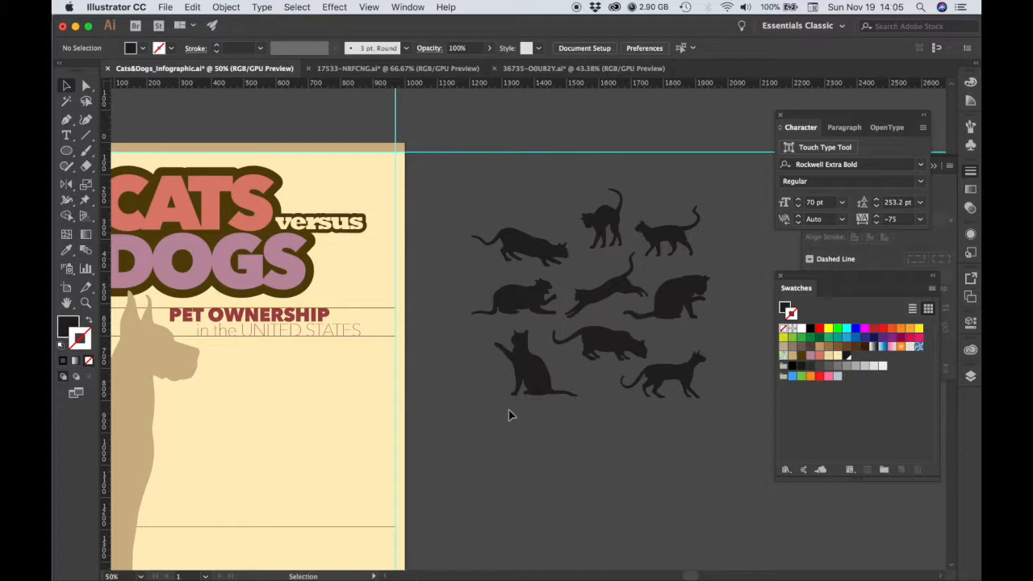
# - Fill the seated cat with the raised paw with the tan swatch (ceb589) and move it onto the word versus
pyautogui.click(533, 384)
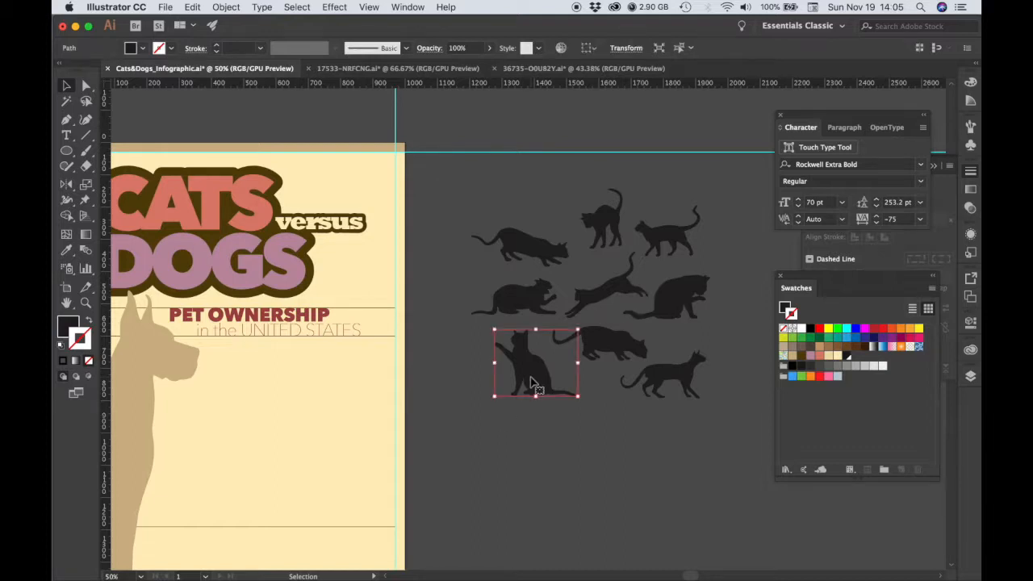
pyautogui.press('space')
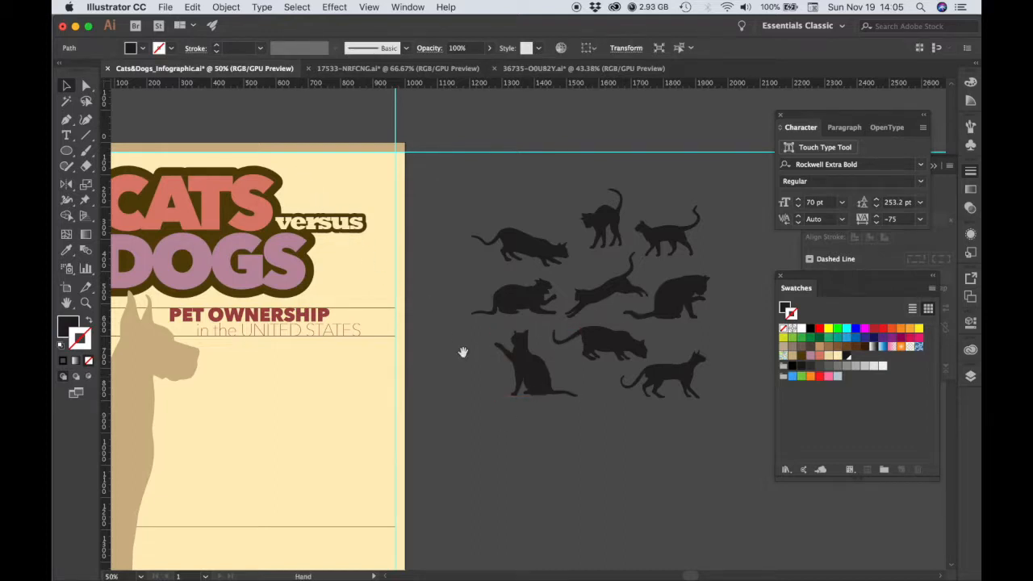
pyautogui.moveTo(462, 352); pyautogui.dragTo(599, 353)
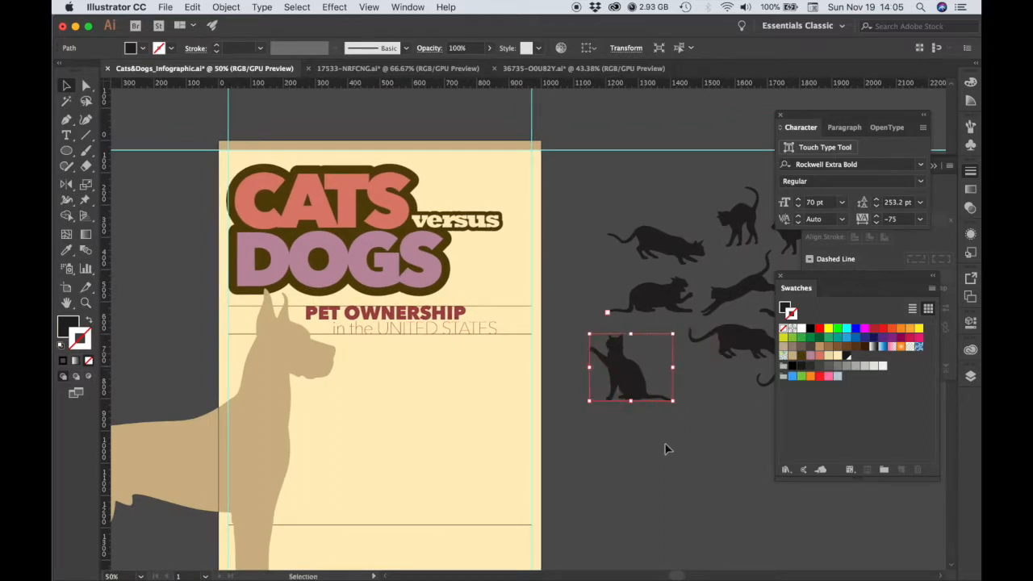
pyautogui.moveTo(790, 361); pyautogui.dragTo(631, 379)
pyautogui.moveTo(631, 379); pyautogui.dragTo(632, 383)
pyautogui.press('super+z')
pyautogui.click(67, 326)
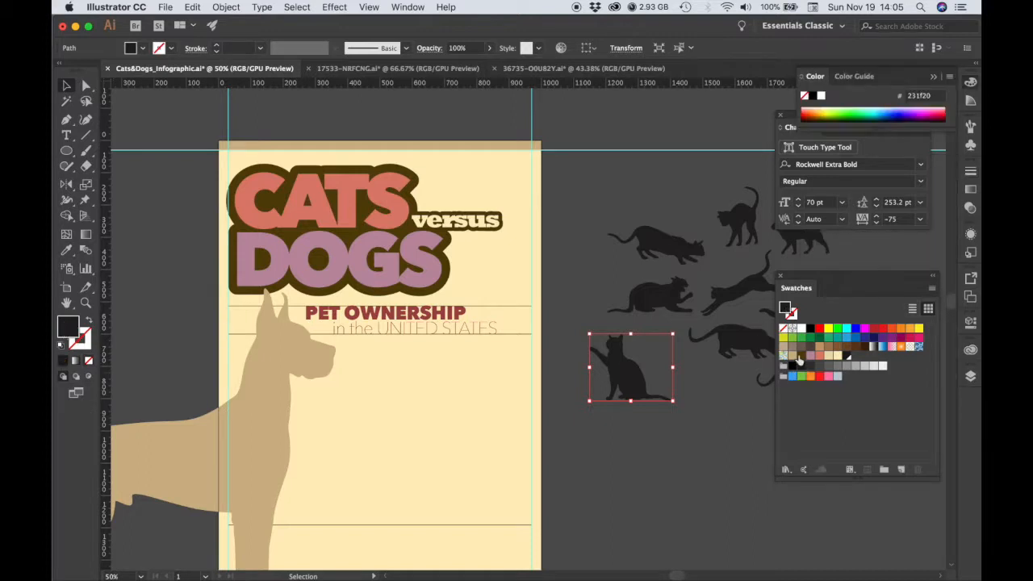
pyautogui.moveTo(794, 359); pyautogui.dragTo(470, 213)
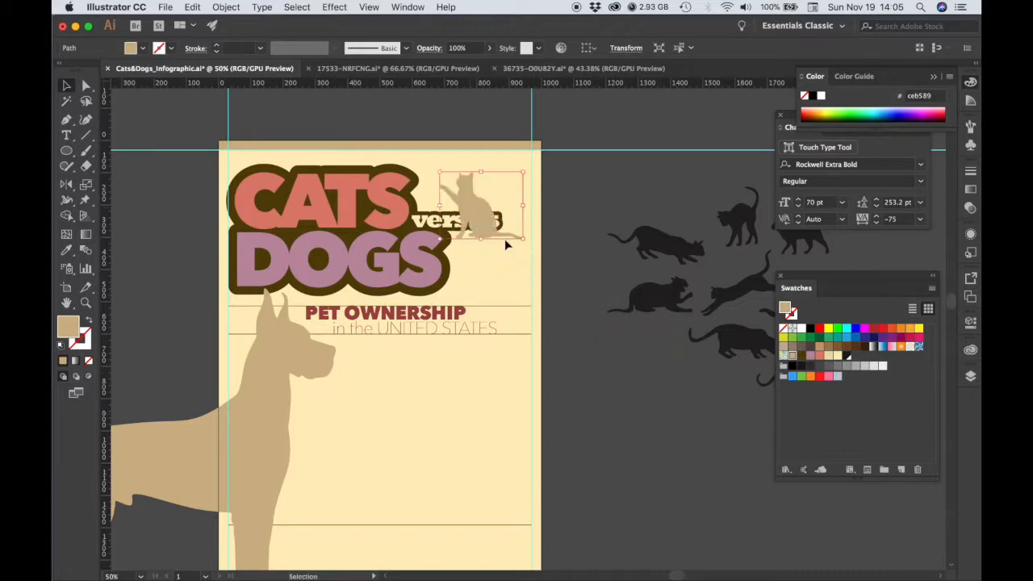
# - Enlarge the tan cat proportionally past the artboard's right edge and send it to the back, behind the title
pyautogui.moveTo(523, 240); pyautogui.dragTo(568, 278)
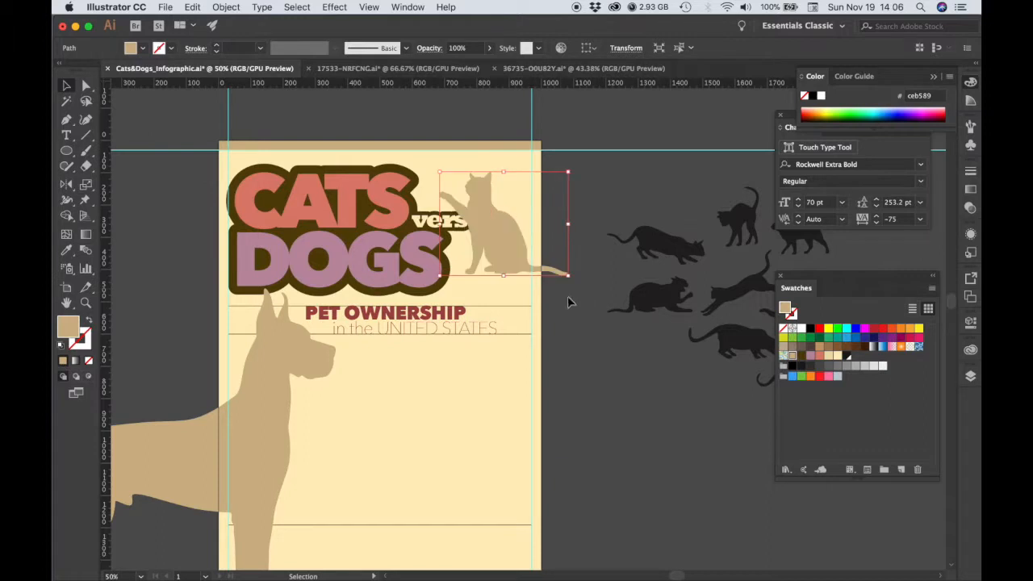
pyautogui.rightClick(505, 236)
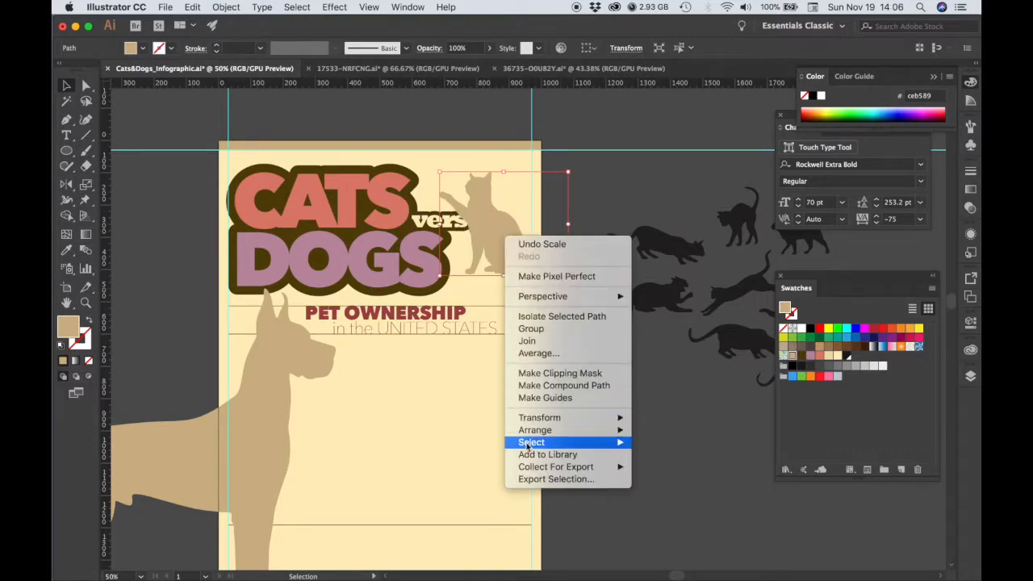
pyautogui.moveTo(528, 431)
pyautogui.click(687, 467)
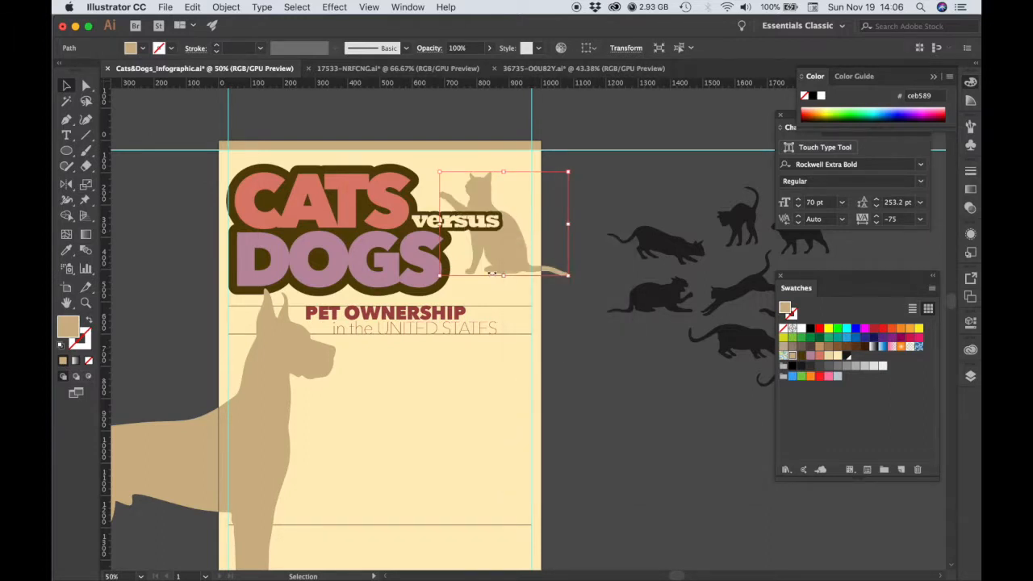
# - Enlarge the tan cat further and shift it left so its paw reaches CATS and its tail runs off the artboard
pyautogui.scroll(3, 533, 342)
pyautogui.keyDown('super'); pyautogui.click(533, 342); pyautogui.keyUp('super')
pyautogui.keyDown('super'); pyautogui.click(533, 342); pyautogui.keyUp('super')
pyautogui.moveTo(533, 342); pyautogui.dragTo(555, 363)
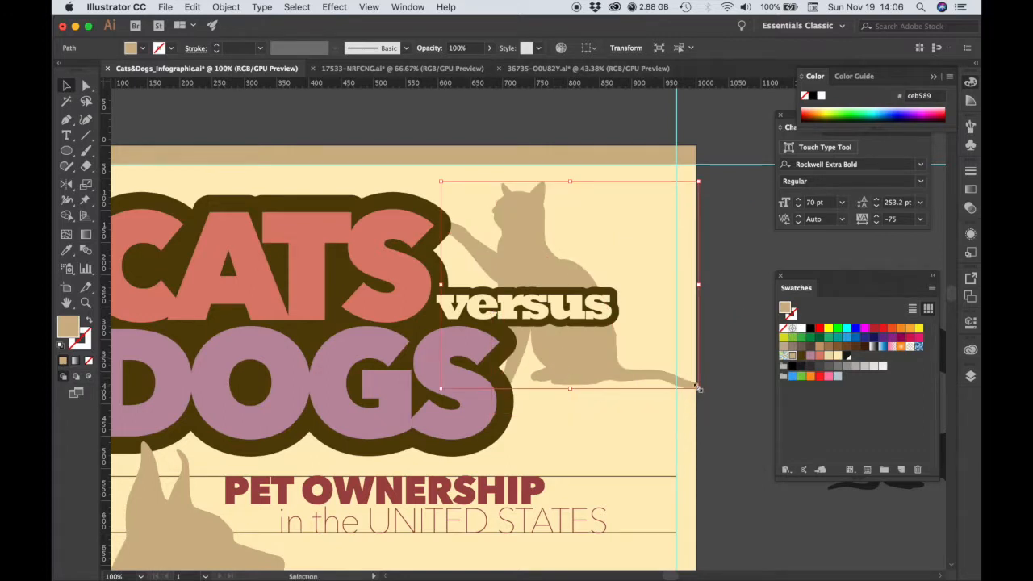
pyautogui.moveTo(698, 388)
pyautogui.mouseDown()
pyautogui.moveTo(761, 429)
pyautogui.moveTo(786, 471)
pyautogui.mouseUp()
pyautogui.moveTo(661, 419); pyautogui.dragTo(643, 422)
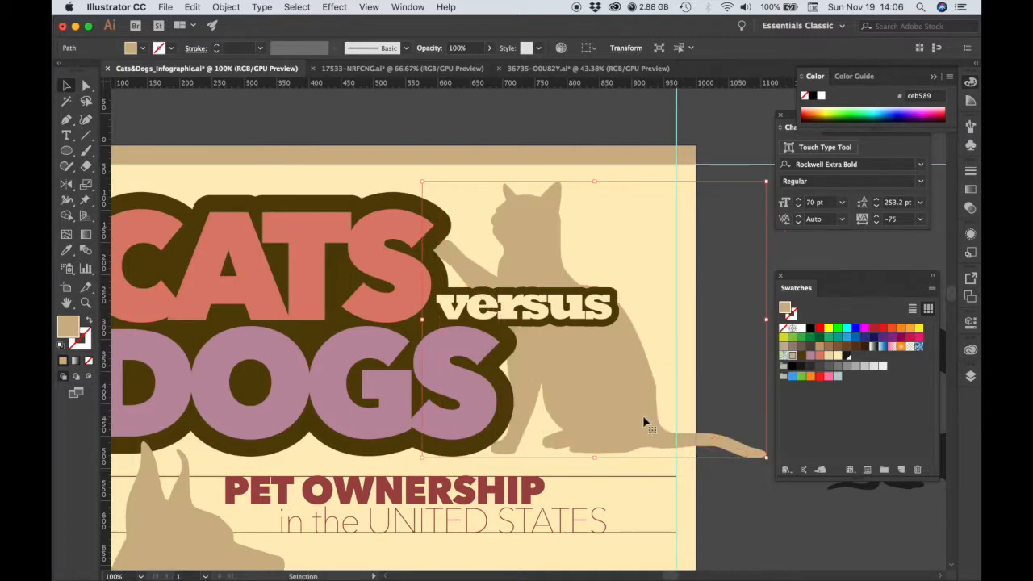
pyautogui.moveTo(644, 421); pyautogui.dragTo(638, 419)
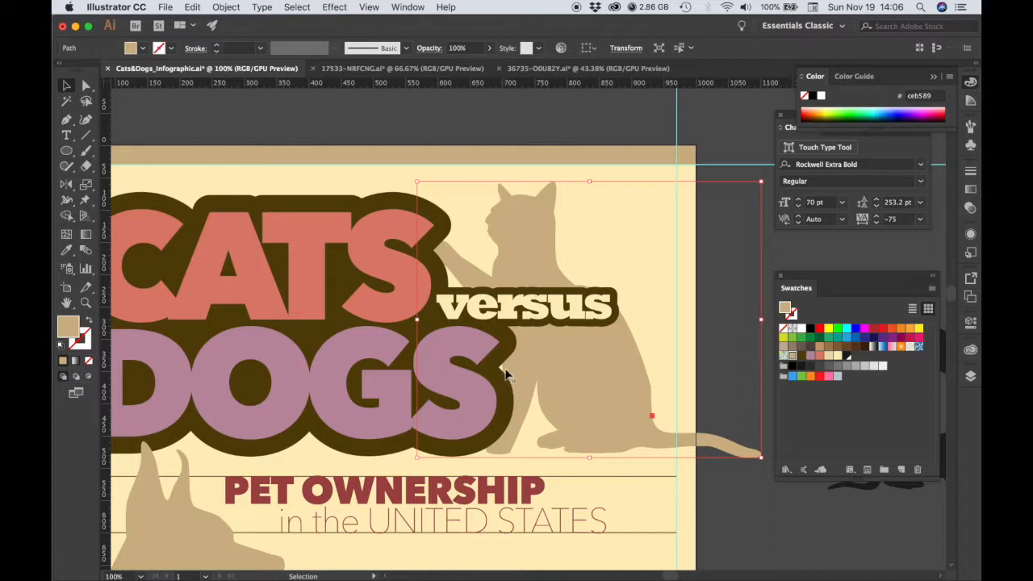
pyautogui.moveTo(517, 376); pyautogui.dragTo(528, 386)
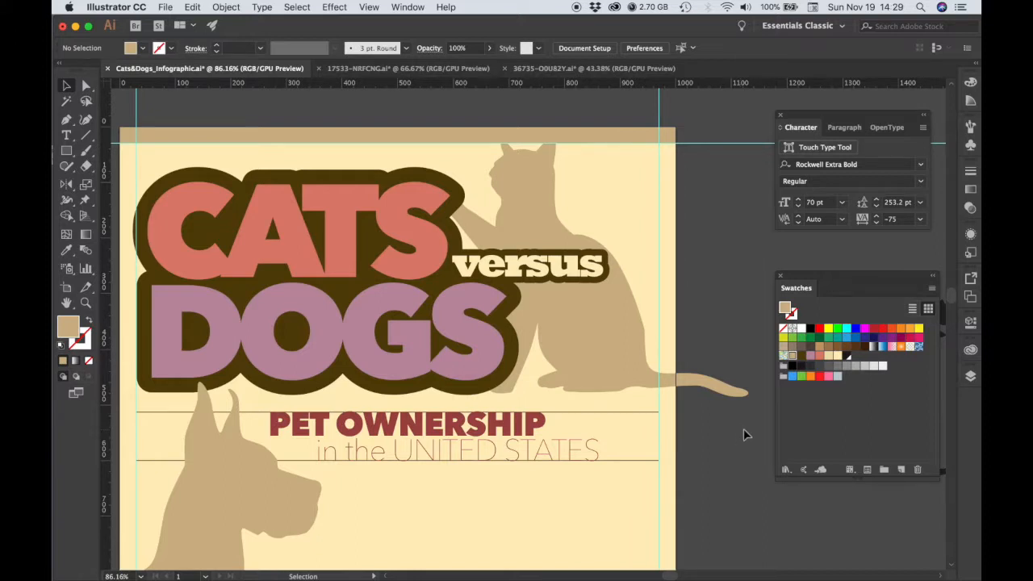
# - Draw a rectangle over the cat from the artboard's top edge to below its feet, its right side matching the artboard edge
pyautogui.click(70, 154)
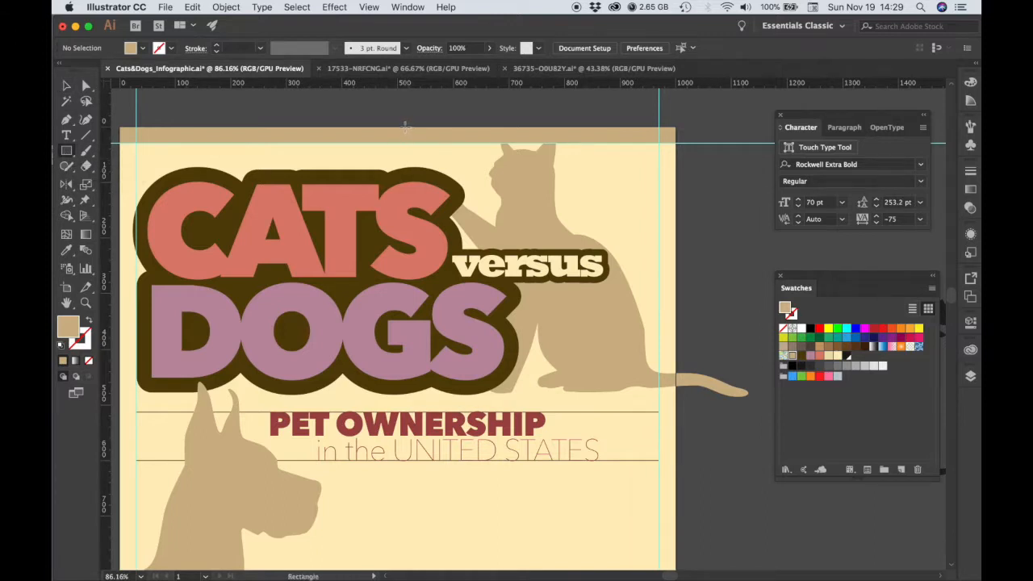
pyautogui.moveTo(405, 126); pyautogui.dragTo(678, 446)
pyautogui.scroll(5, 665, 386)
pyautogui.moveTo(648, 223); pyautogui.dragTo(539, 238)
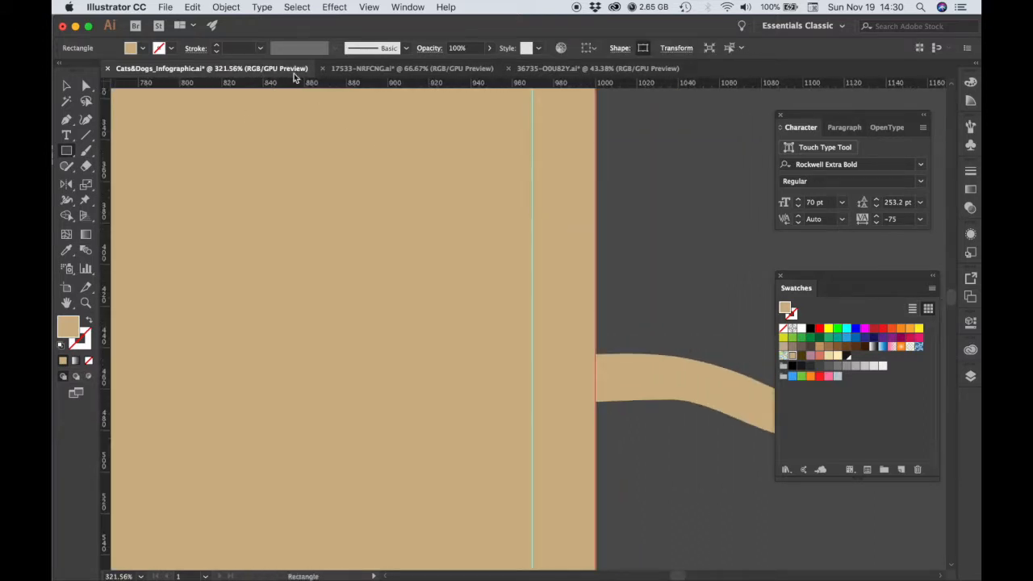
pyautogui.click(67, 86)
pyautogui.moveTo(576, 288); pyautogui.dragTo(604, 351)
pyautogui.moveTo(630, 140)
pyautogui.mouseDown()
pyautogui.moveTo(615, 139)
pyautogui.moveTo(631, 141)
pyautogui.mouseUp()
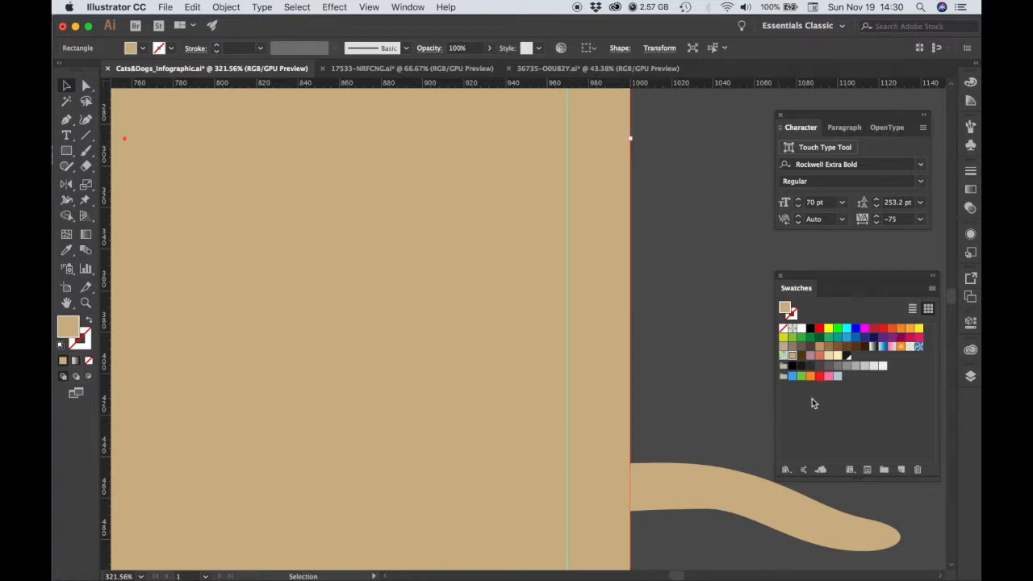
# - Fill the rectangle covering the cat with the salmon swatch to tell it apart from the tan silhouette
pyautogui.click(820, 356)
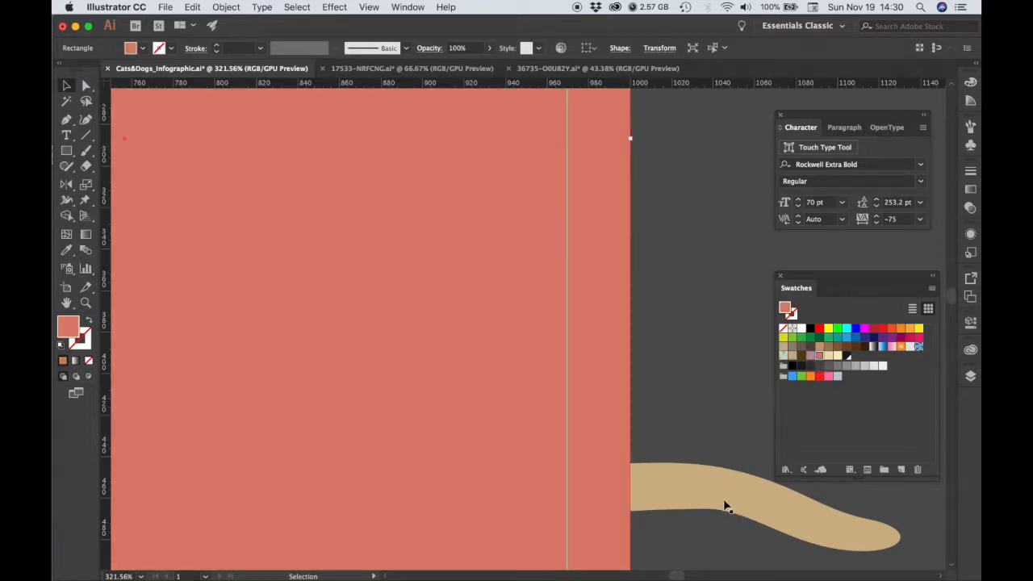
pyautogui.press('super+alt+space')
pyautogui.keyDown('alt'); pyautogui.keyDown('super'); pyautogui.click(572, 337); pyautogui.keyUp('super'); pyautogui.keyUp('alt')
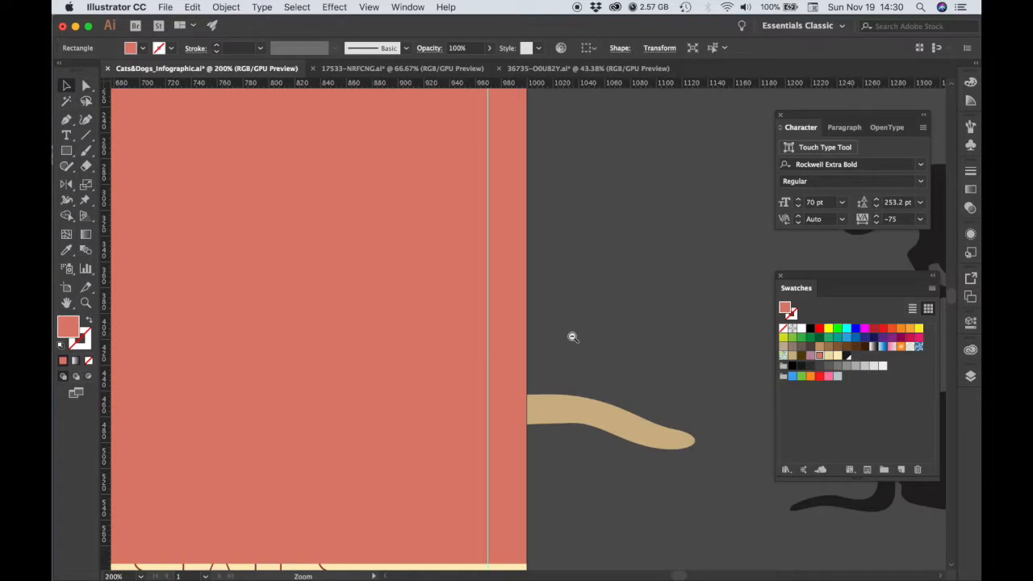
pyautogui.keyDown('alt'); pyautogui.keyDown('super'); pyautogui.click(572, 337); pyautogui.keyUp('super'); pyautogui.keyUp('alt')
pyautogui.moveTo(412, 247); pyautogui.dragTo(551, 297)
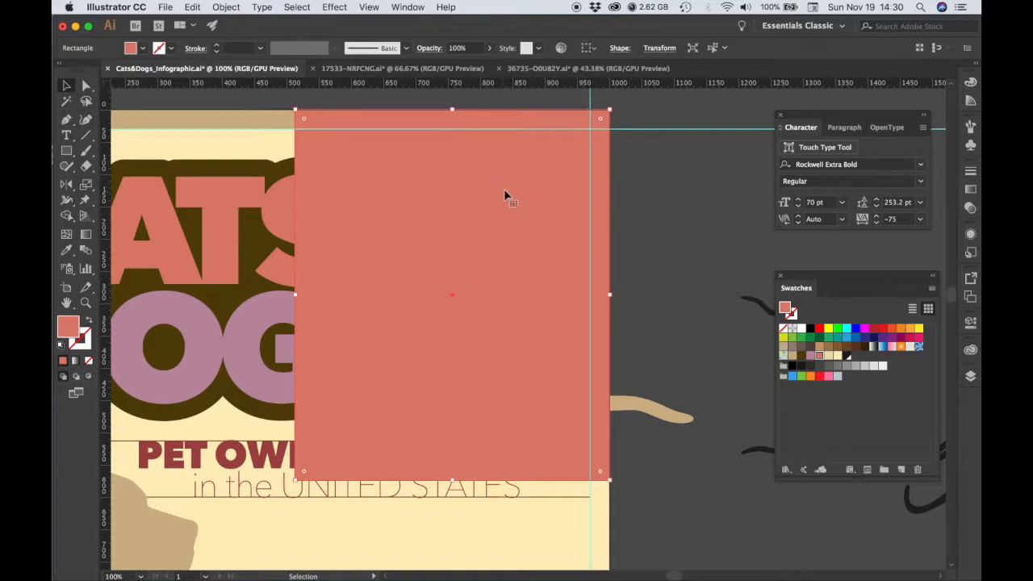
# - Make a clipping mask from the salmon rectangle and the tan cat to crop the tail at the artboard edge, and deselect
pyautogui.keyDown('shift'); pyautogui.click(643, 412); pyautogui.keyUp('shift')
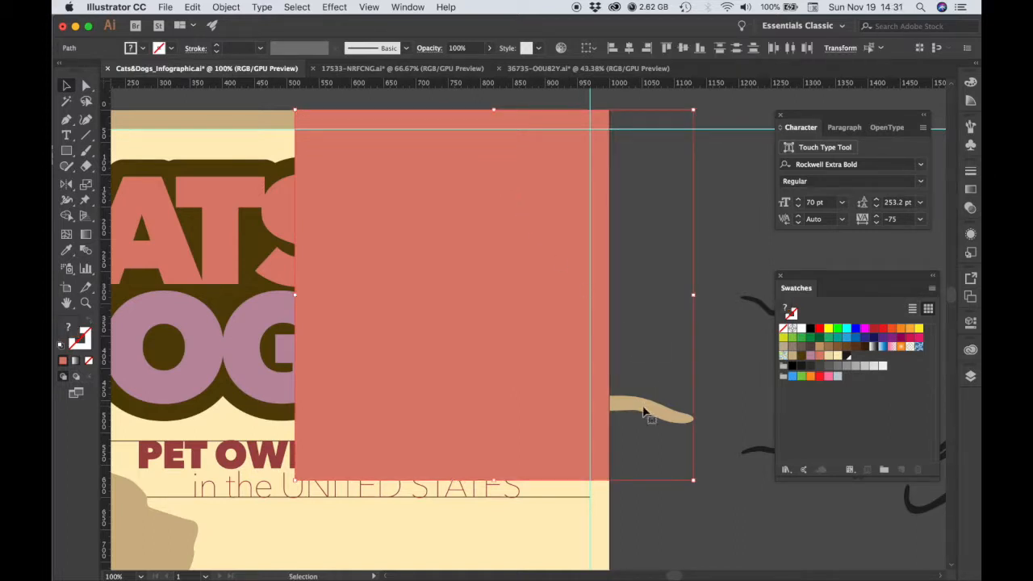
pyautogui.rightClick(538, 266)
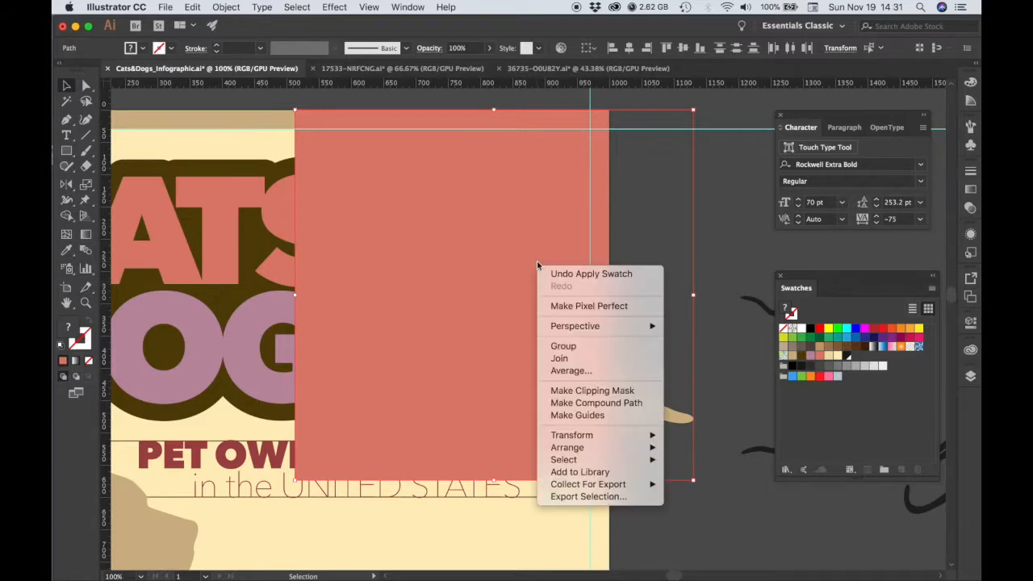
pyautogui.click(590, 392)
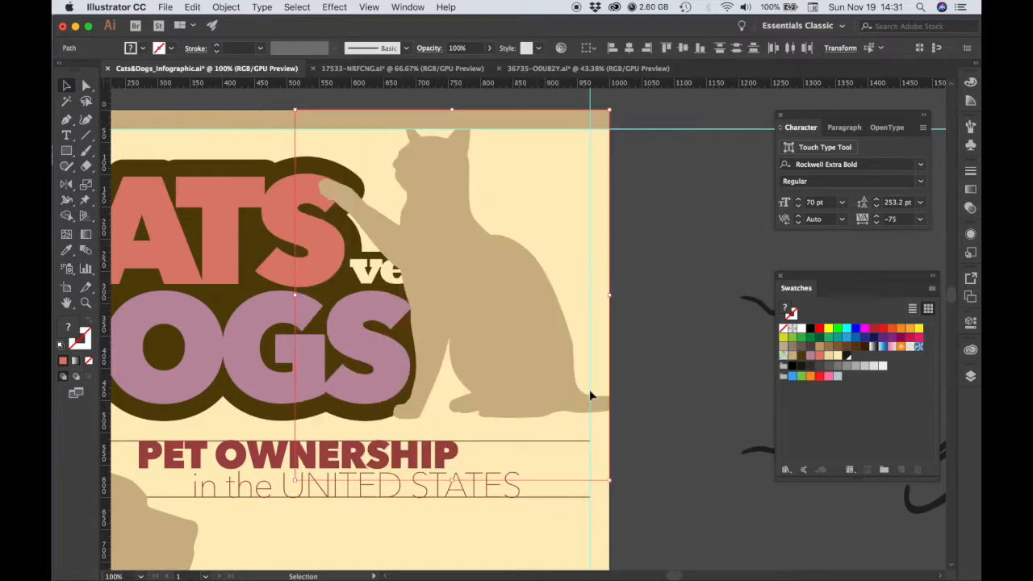
pyautogui.click(635, 413)
# - Move the six black dog silhouettes farther left and slightly down, away from the large tan dog
pyautogui.moveTo(388, 368); pyautogui.dragTo(639, 309)
pyautogui.keyDown('alt'); pyautogui.keyDown('super'); pyautogui.click(564, 323); pyautogui.keyUp('super'); pyautogui.keyUp('alt')
pyautogui.moveTo(346, 420); pyautogui.dragTo(519, 272)
pyautogui.keyDown('alt'); pyautogui.keyDown('super'); pyautogui.click(519, 346); pyautogui.keyUp('super'); pyautogui.keyUp('alt')
pyautogui.moveTo(506, 384); pyautogui.dragTo(579, 341)
pyautogui.keyDown('alt'); pyautogui.keyDown('super'); pyautogui.click(578, 341); pyautogui.keyUp('super'); pyautogui.keyUp('alt')
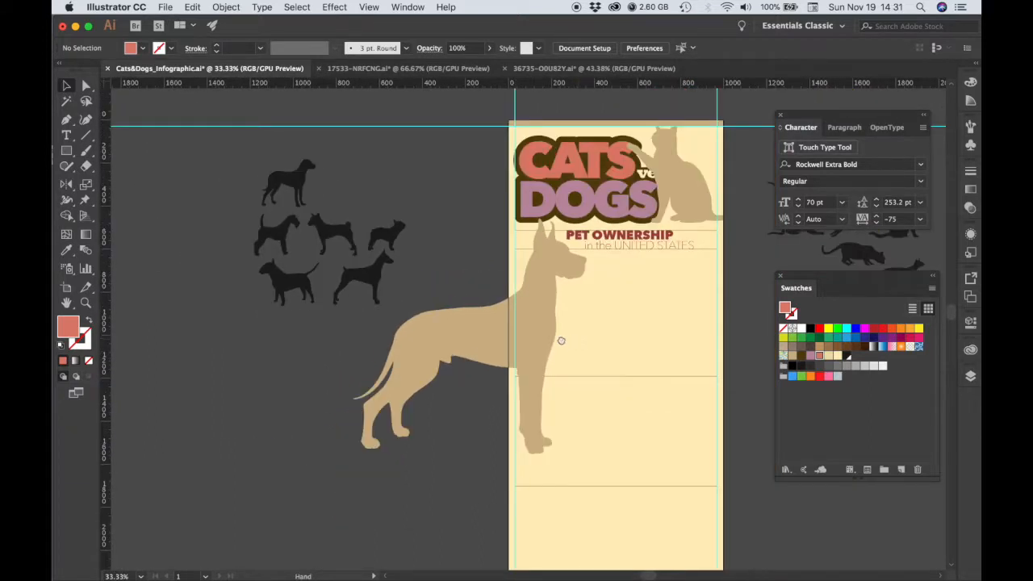
pyautogui.moveTo(373, 187); pyautogui.dragTo(534, 323)
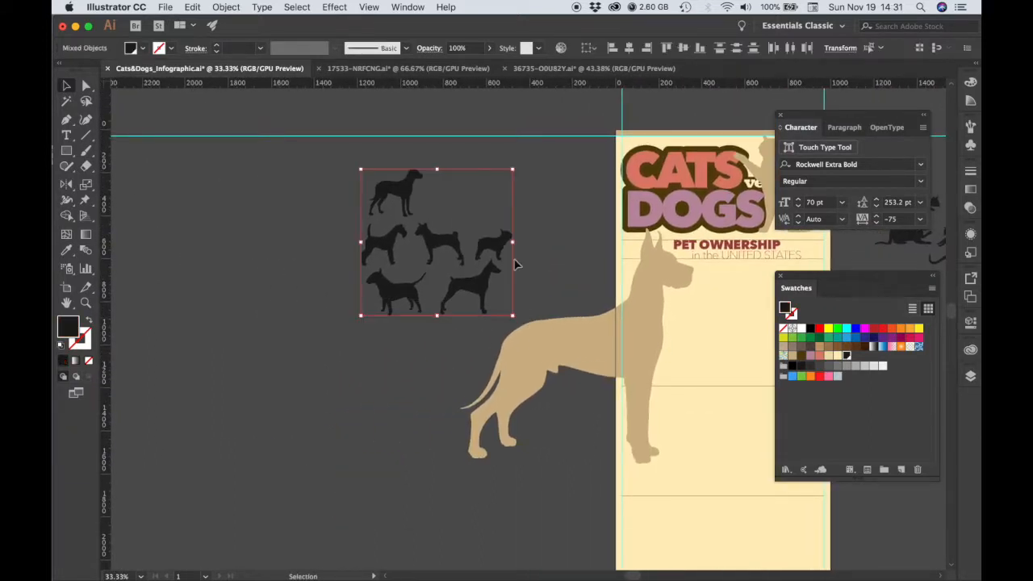
pyautogui.moveTo(494, 252); pyautogui.dragTo(293, 308)
pyautogui.moveTo(547, 365); pyautogui.dragTo(439, 331)
pyautogui.moveTo(407, 362); pyautogui.dragTo(563, 376)
pyautogui.moveTo(629, 320); pyautogui.dragTo(557, 341)
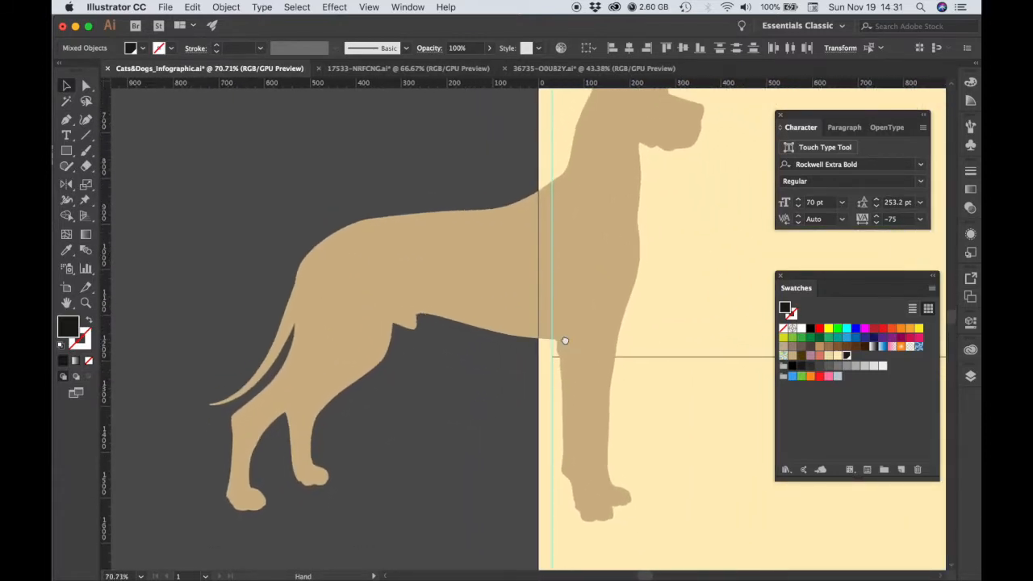
# - Draw a rectangle over the dog's head and front legs, with its left side matching the artboard's left edge
pyautogui.keyDown('alt'); pyautogui.keyDown('super'); pyautogui.click(564, 229); pyautogui.keyUp('super'); pyautogui.keyUp('alt')
pyautogui.moveTo(616, 267); pyautogui.dragTo(554, 259)
pyautogui.keyDown('alt'); pyautogui.keyDown('super'); pyautogui.click(568, 269); pyautogui.keyUp('super'); pyautogui.keyUp('alt')
pyautogui.scroll(-2, 493, 259)
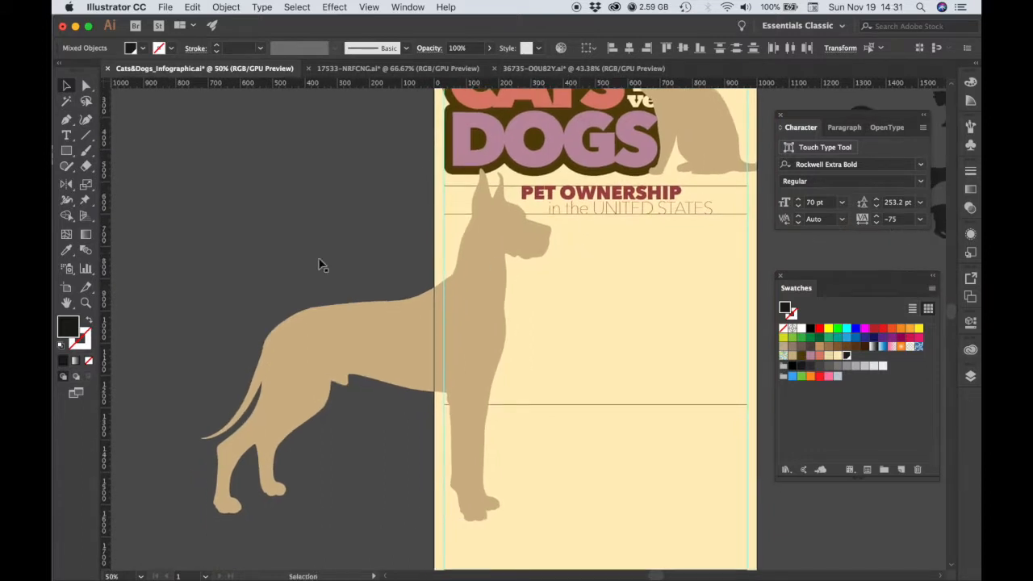
pyautogui.click(67, 151)
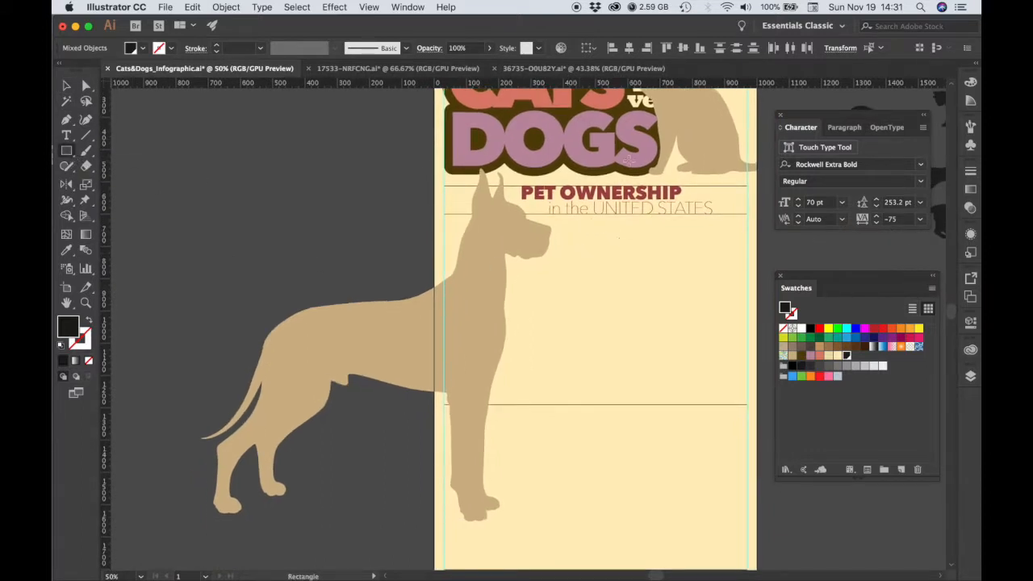
pyautogui.moveTo(608, 159); pyautogui.dragTo(433, 523)
pyautogui.press('z')
pyautogui.moveTo(433, 379); pyautogui.dragTo(619, 393)
pyautogui.press('v')
pyautogui.moveTo(422, 318)
pyautogui.mouseDown()
pyautogui.moveTo(445, 309)
pyautogui.moveTo(420, 315)
pyautogui.mouseUp()
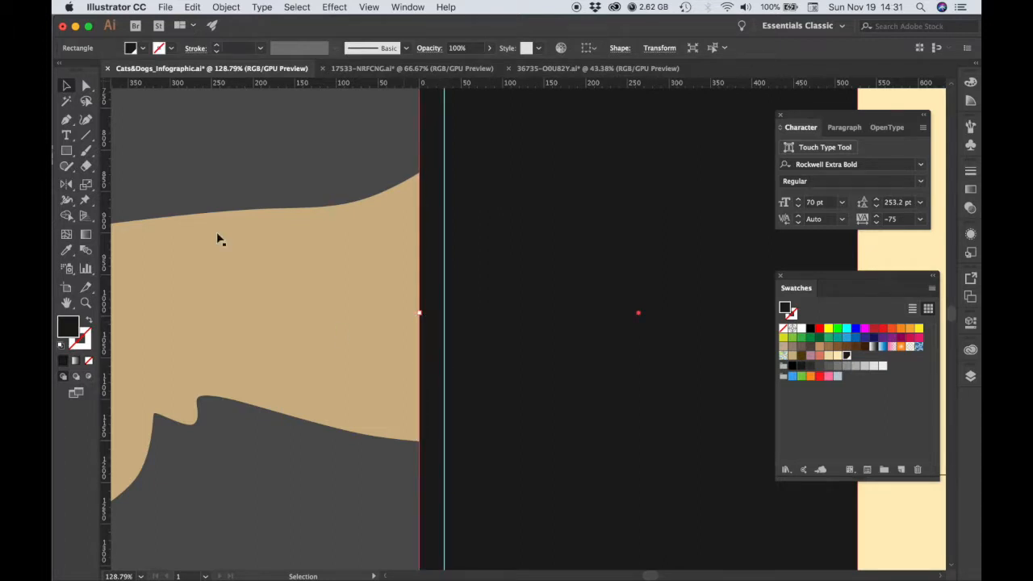
# - Make a clipping mask from the black rectangle and the tan dog to crop its body at the artboard edge
pyautogui.click(86, 89)
pyautogui.moveTo(369, 315); pyautogui.dragTo(547, 307)
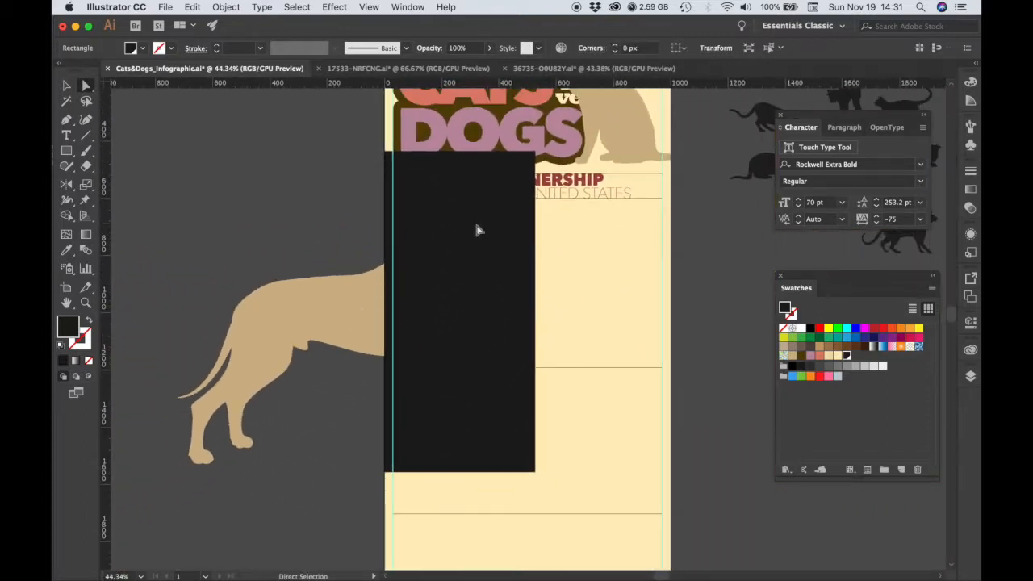
pyautogui.moveTo(460, 322); pyautogui.dragTo(493, 335)
pyautogui.press('super+z')
pyautogui.click(342, 326)
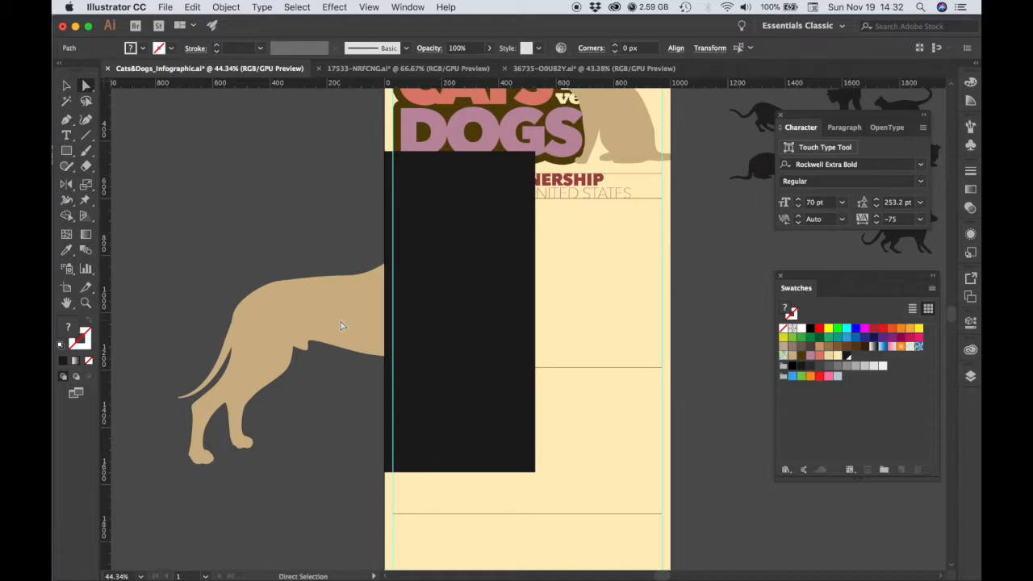
pyautogui.rightClick(340, 325)
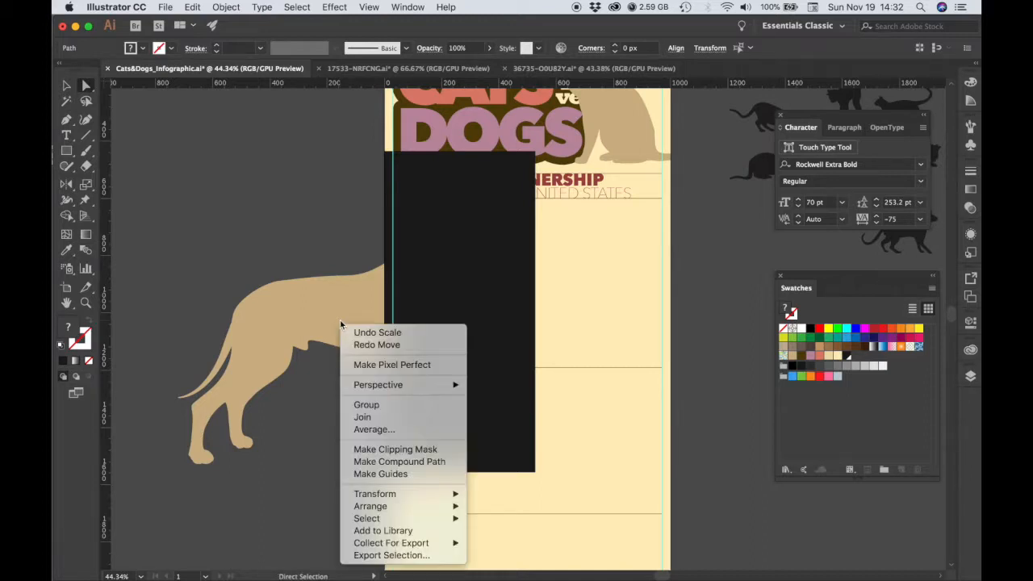
pyautogui.click(380, 456)
# - Send the clipped cat to the back so it sits behind the Cats versus Dogs title, and deselect
pyautogui.moveTo(569, 300); pyautogui.dragTo(618, 390)
pyautogui.moveTo(609, 318); pyautogui.dragTo(591, 450)
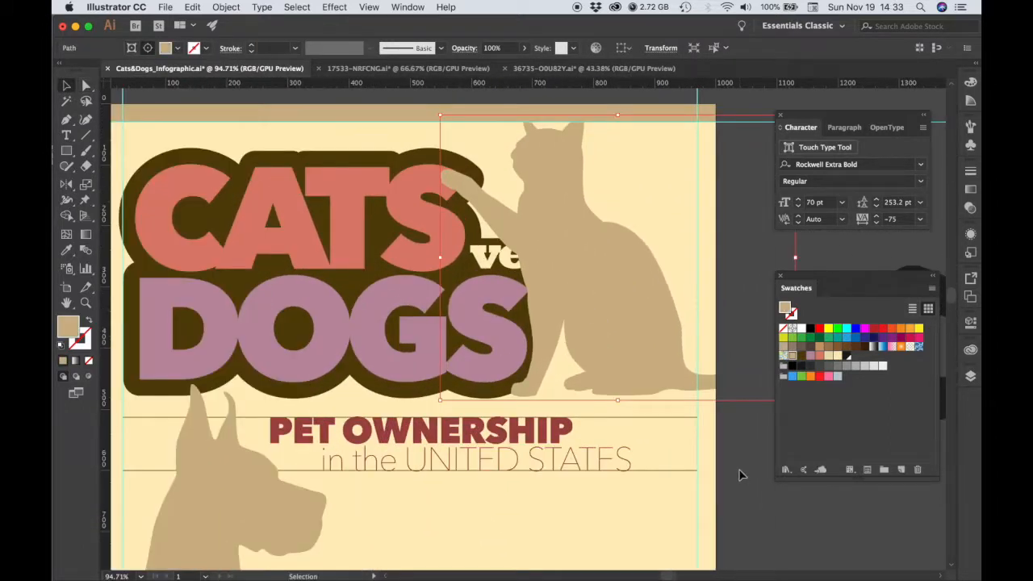
pyautogui.click(741, 475)
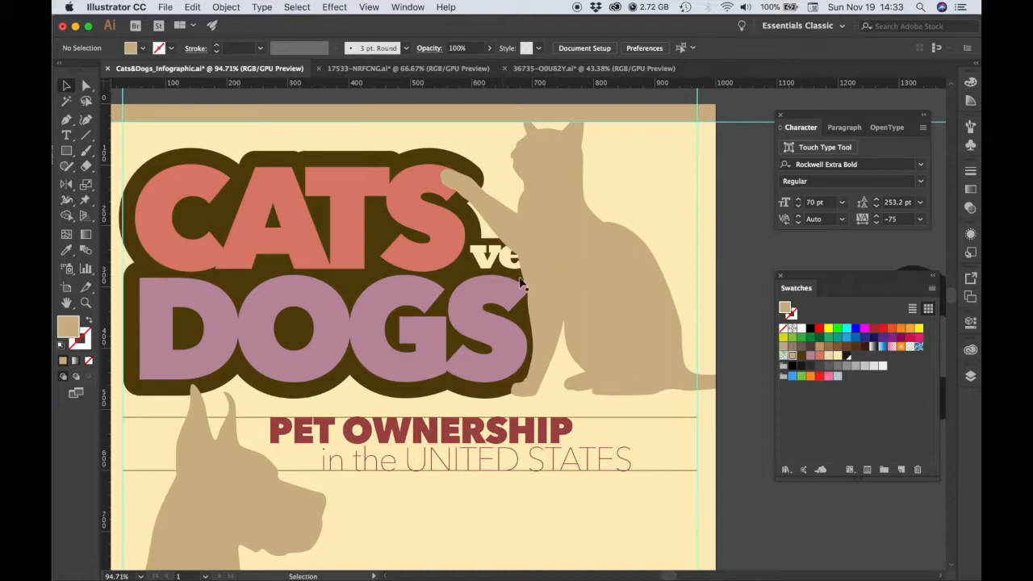
pyautogui.click(552, 257)
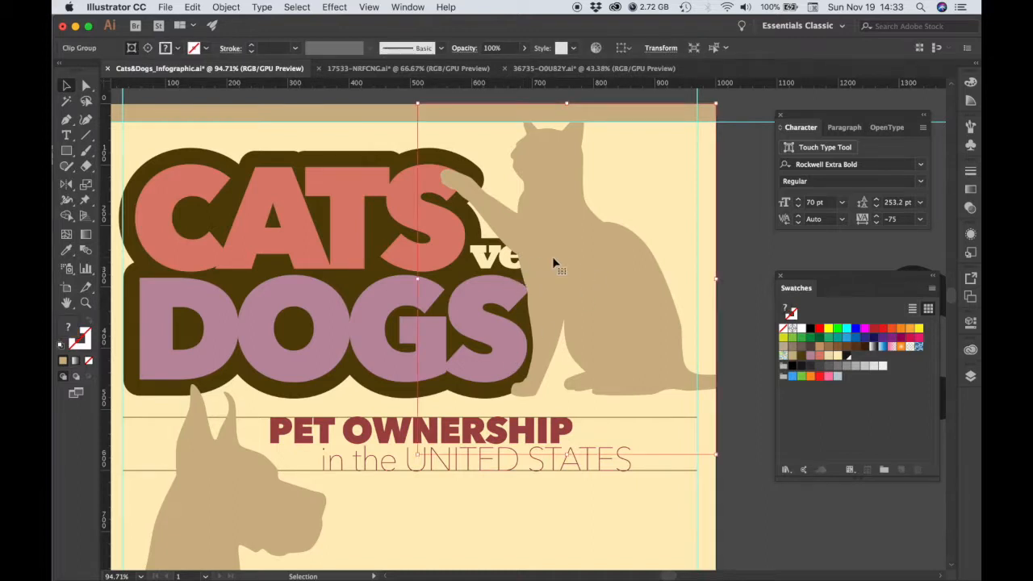
pyautogui.rightClick(552, 257)
pyautogui.moveTo(574, 413)
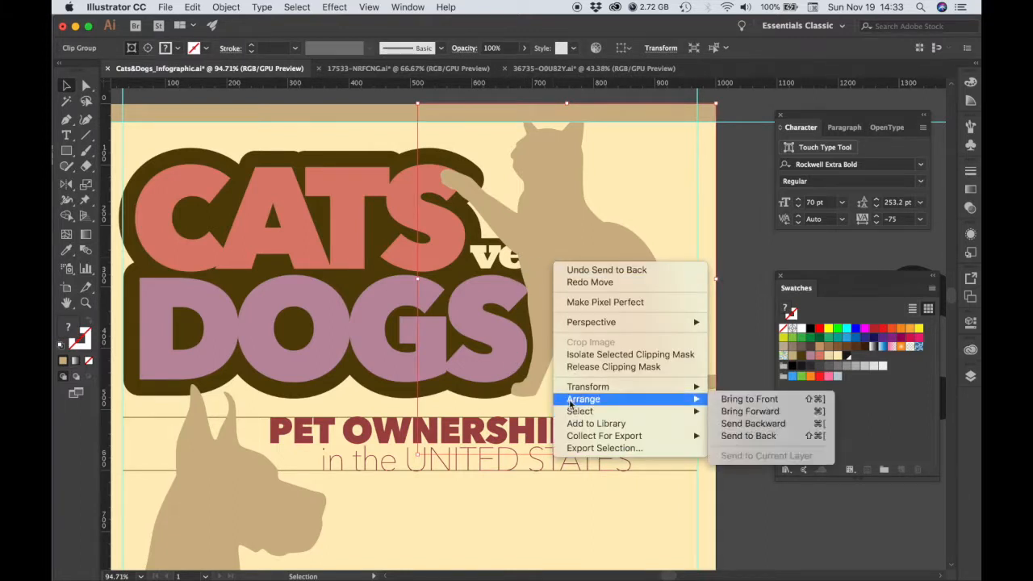
pyautogui.click(746, 442)
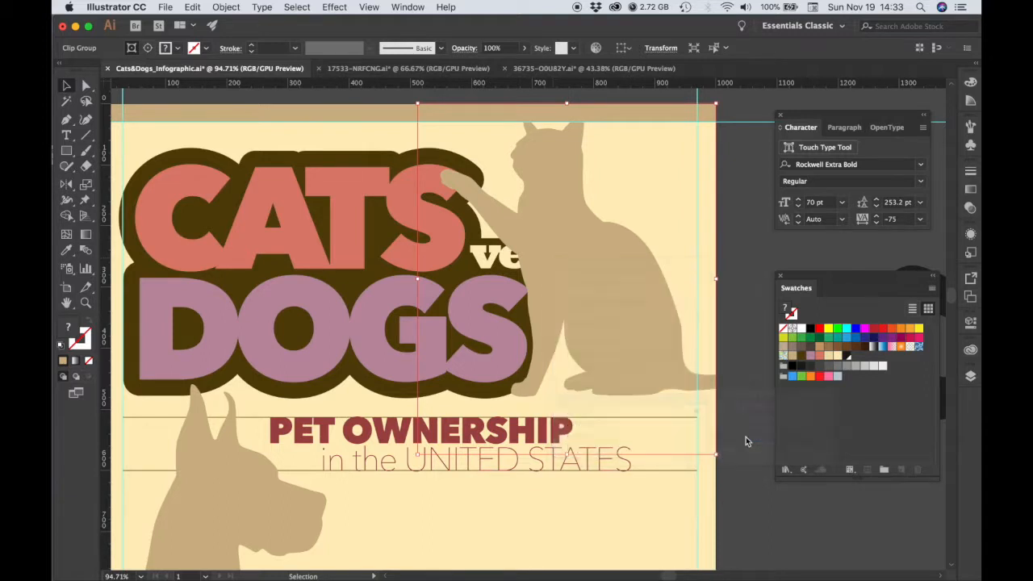
pyautogui.click(735, 375)
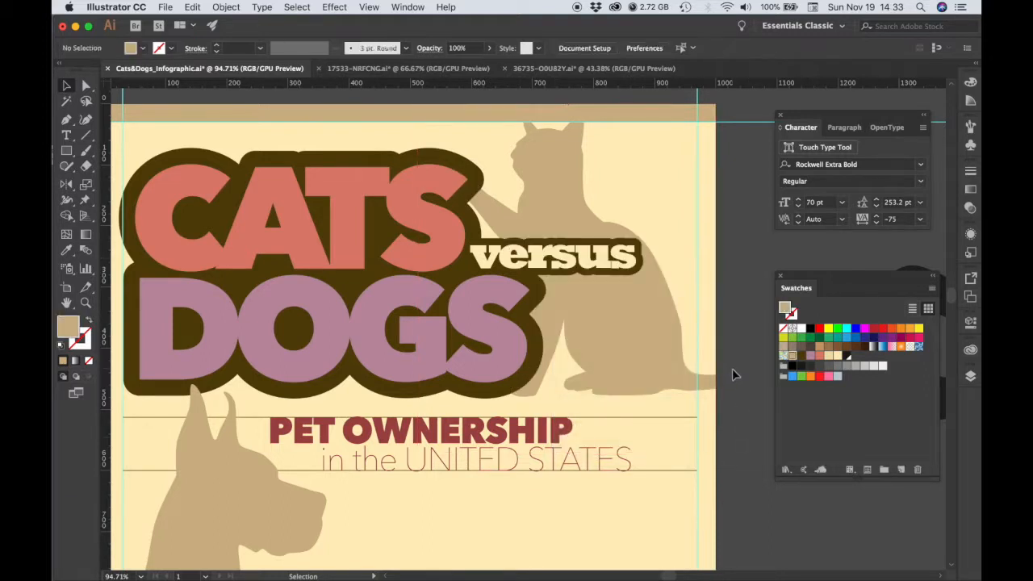
# - Try to move the clipped cat left so its mask meets the margin guide, and undo the move
pyautogui.click(657, 353)
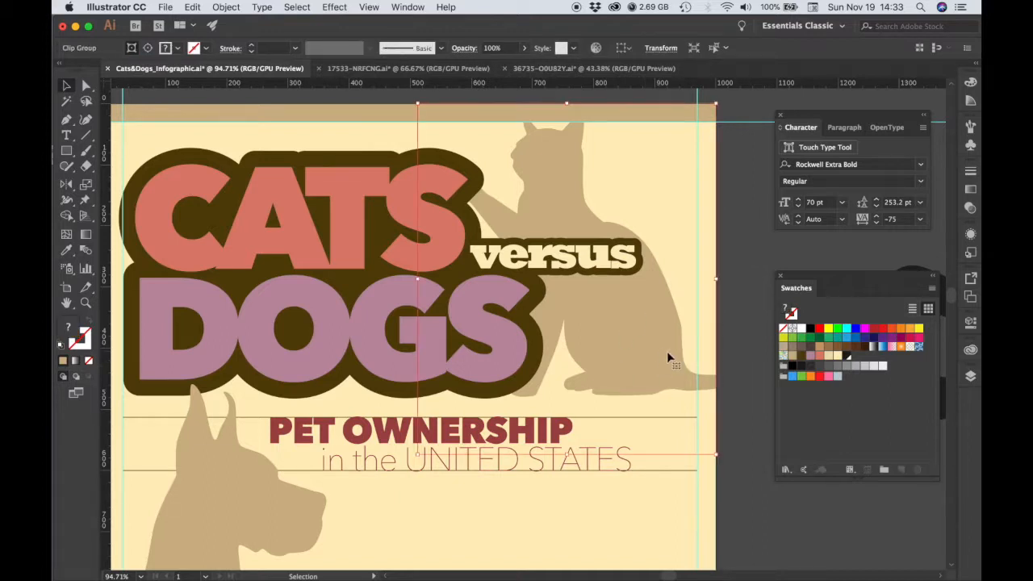
pyautogui.moveTo(669, 351); pyautogui.dragTo(652, 351)
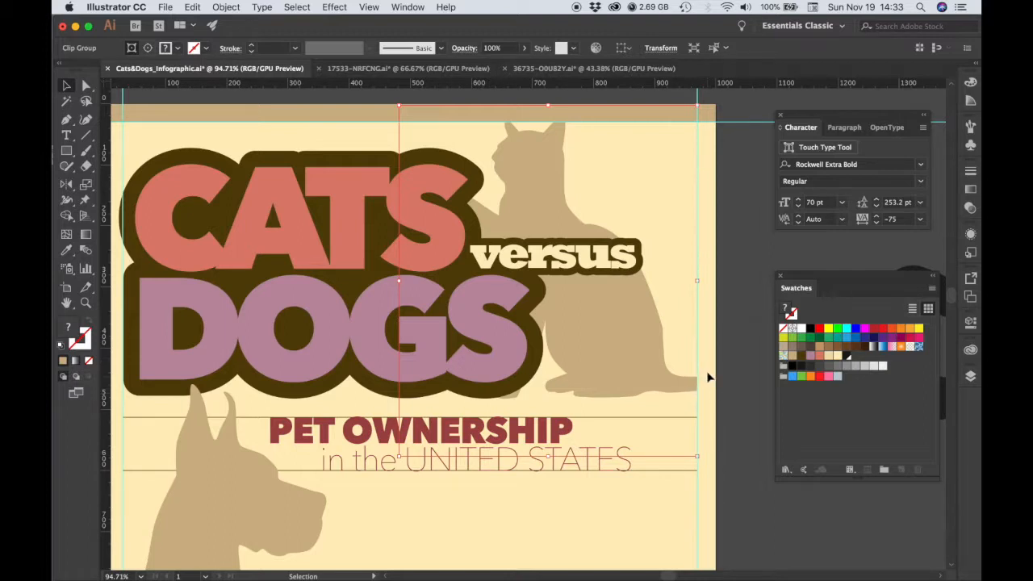
pyautogui.hotkey('ctrl', 'z')
# - Release the cat's clipping mask and move the Swatches panel clear of the tail
pyautogui.rightClick(638, 323)
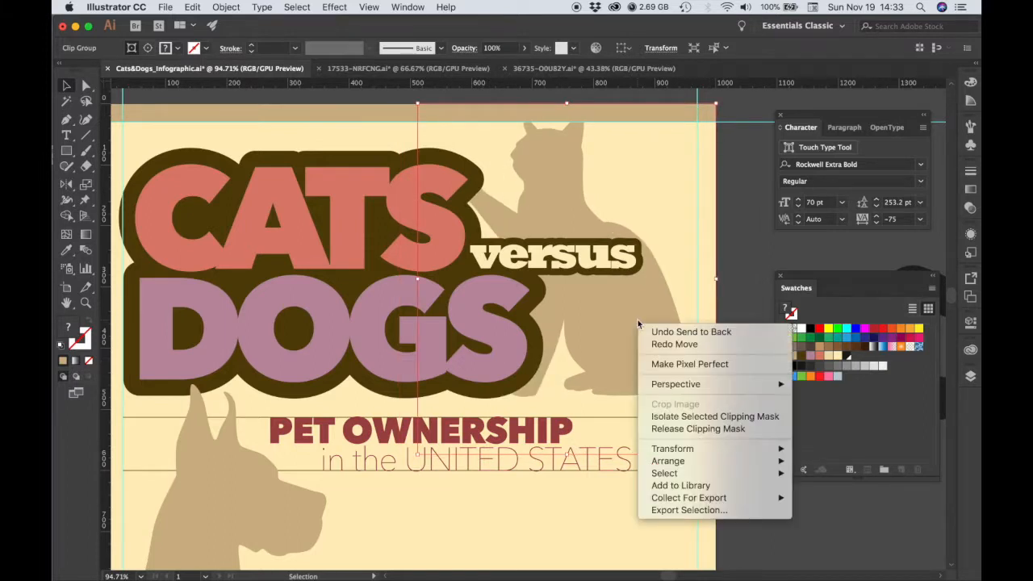
pyautogui.click(678, 428)
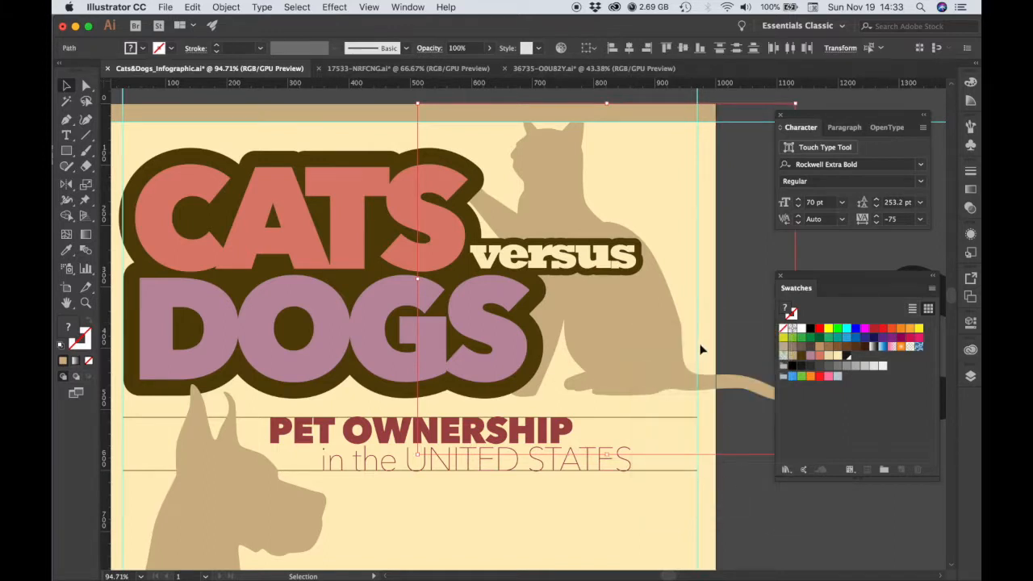
pyautogui.moveTo(828, 280); pyautogui.dragTo(895, 281)
# - Try to shift the unmasked cat and its mask path left behind the title, and undo the shift
pyautogui.moveTo(644, 353); pyautogui.dragTo(623, 355)
pyautogui.press('super')
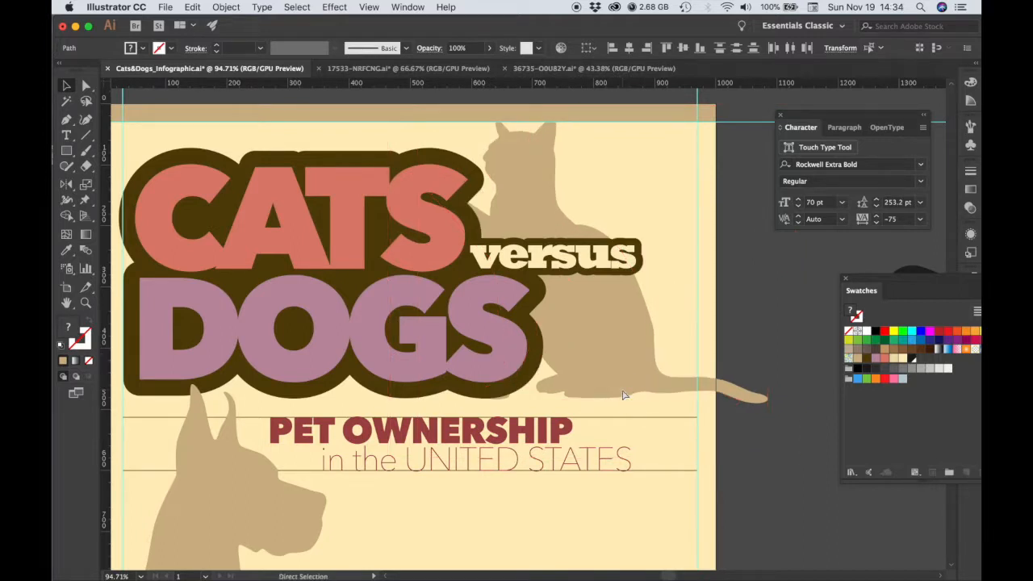
pyautogui.press('super+z')
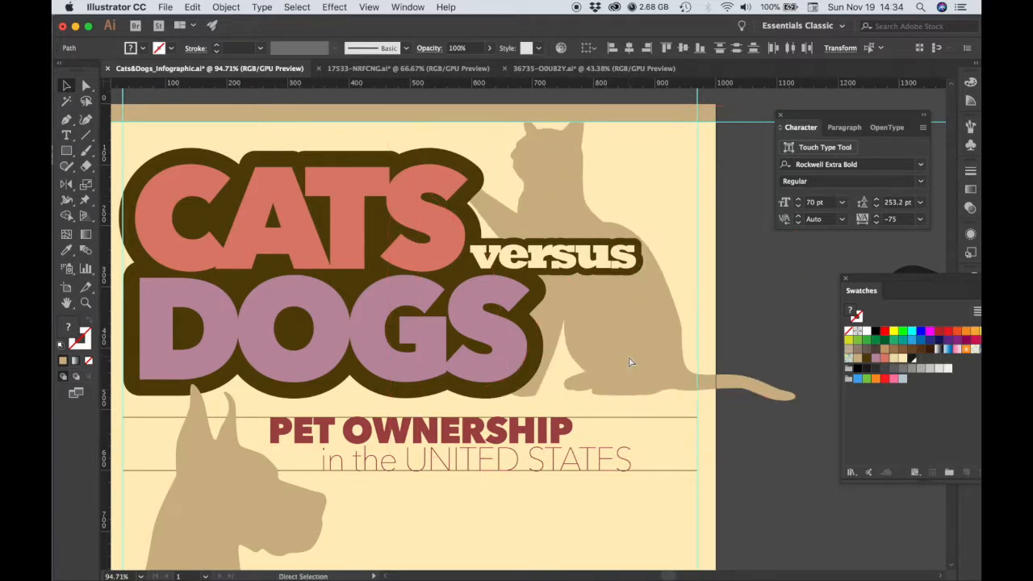
# - Examine how the cat's ears overlap the top bar and its tail is cropped in the finished reference infographic
pyautogui.click(810, 302)
pyautogui.moveTo(636, 281); pyautogui.dragTo(668, 367)
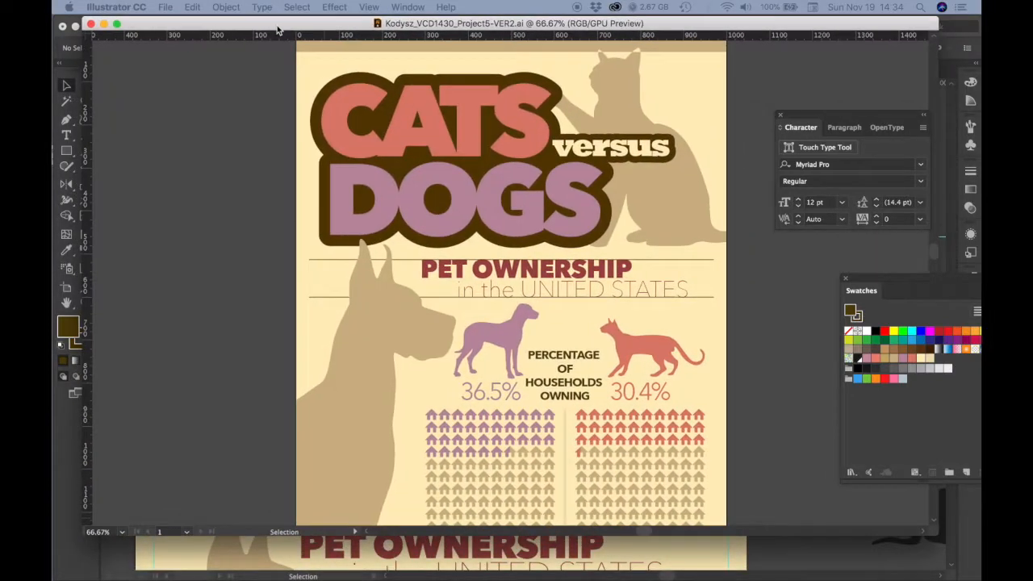
pyautogui.click(277, 25)
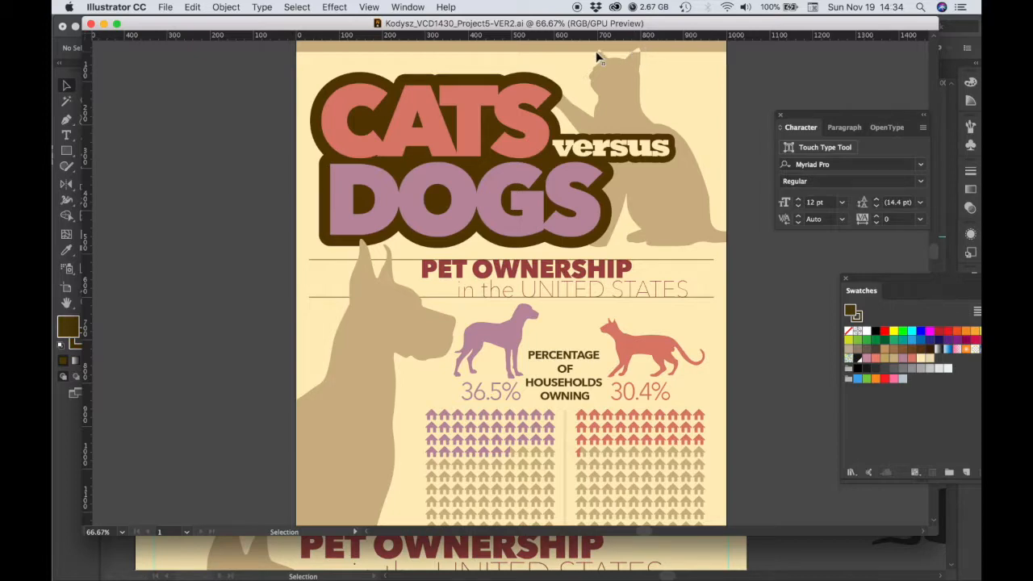
pyautogui.moveTo(642, 67); pyautogui.dragTo(704, 173)
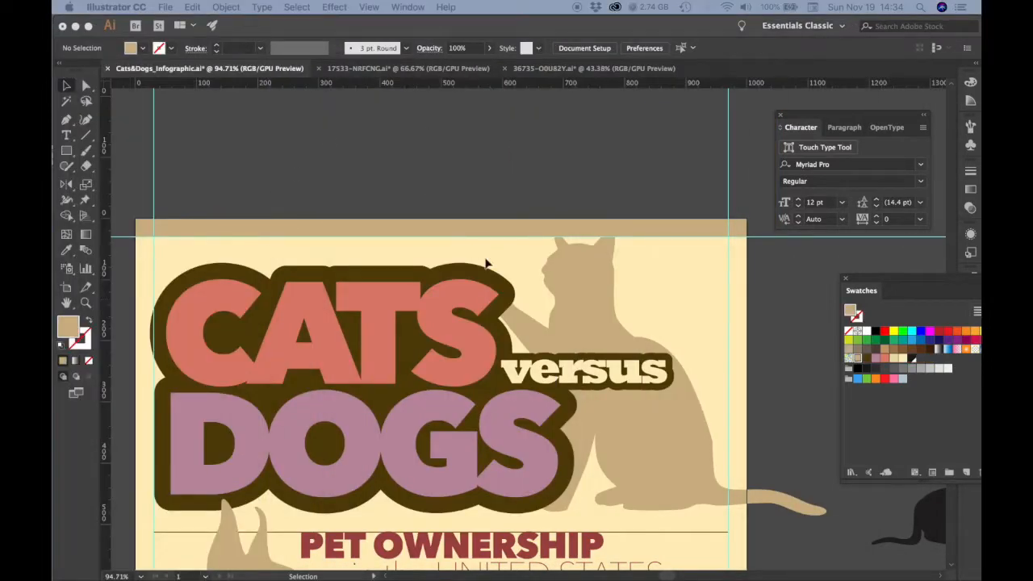
# - Bring the large cat silhouette to the front and fill it with the cream swatch matching the background
pyautogui.click(580, 315)
pyautogui.scroll(-2, 582, 316)
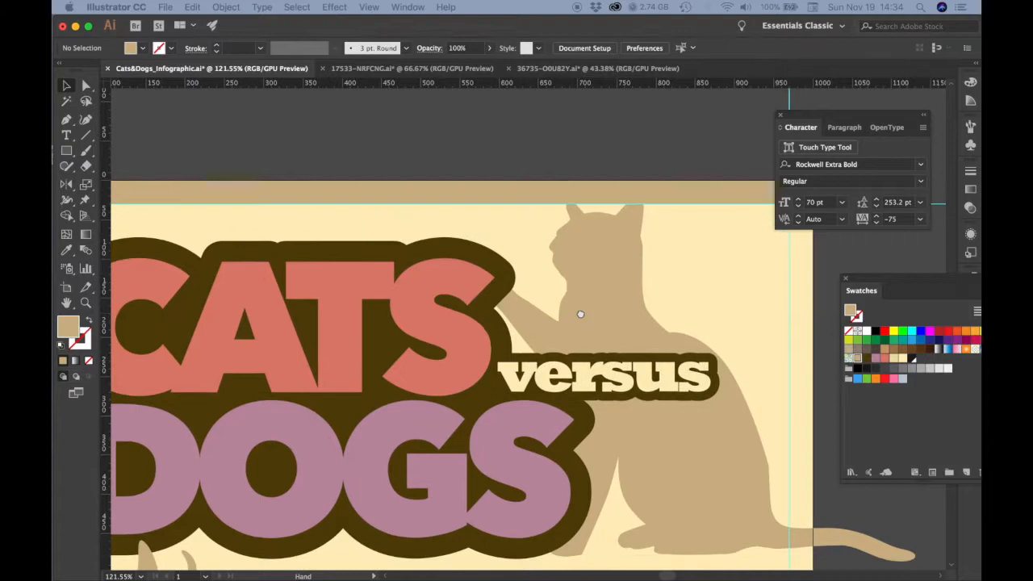
pyautogui.click(605, 251)
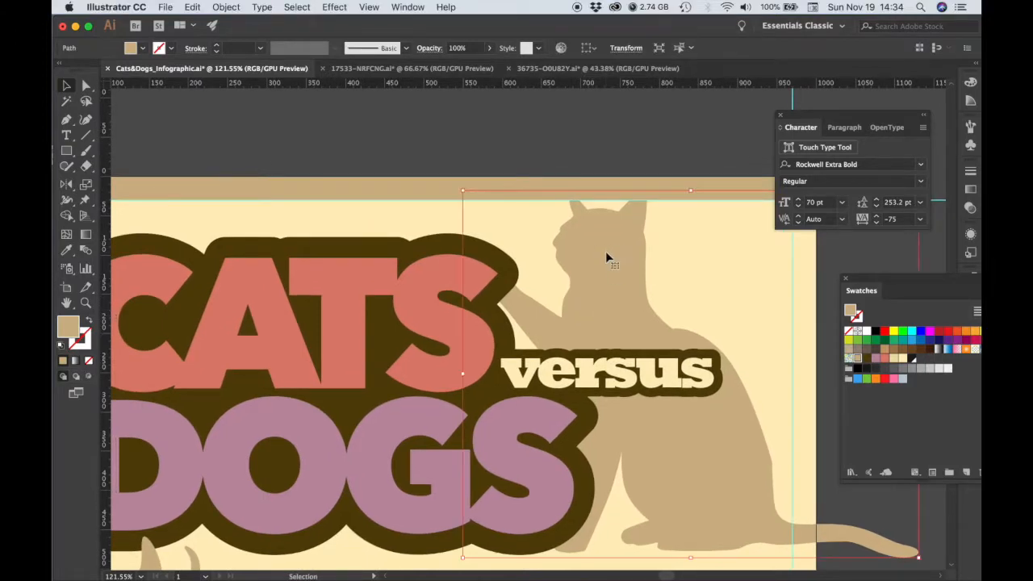
pyautogui.press('a')
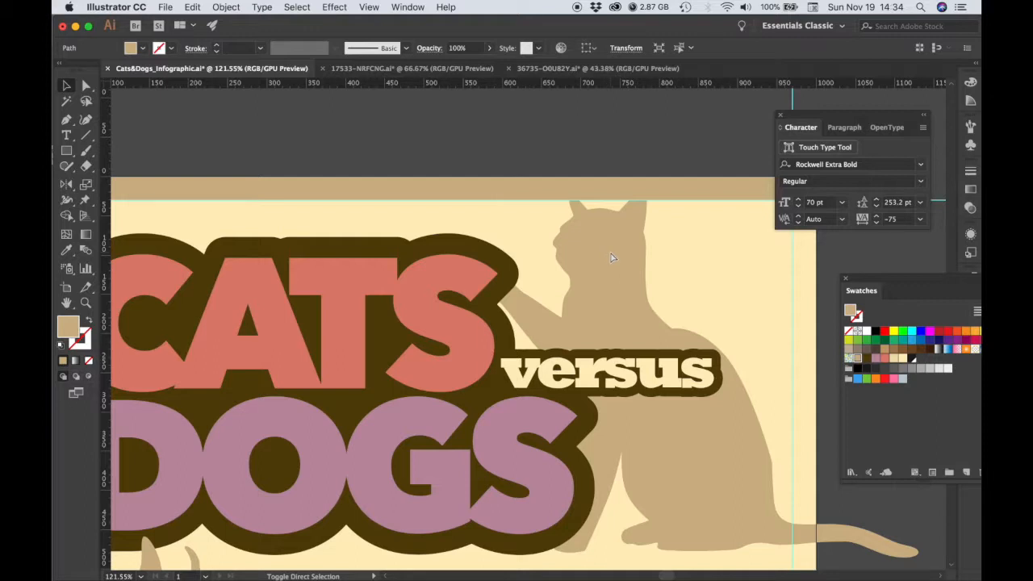
pyautogui.press('super+shift+bracketright')
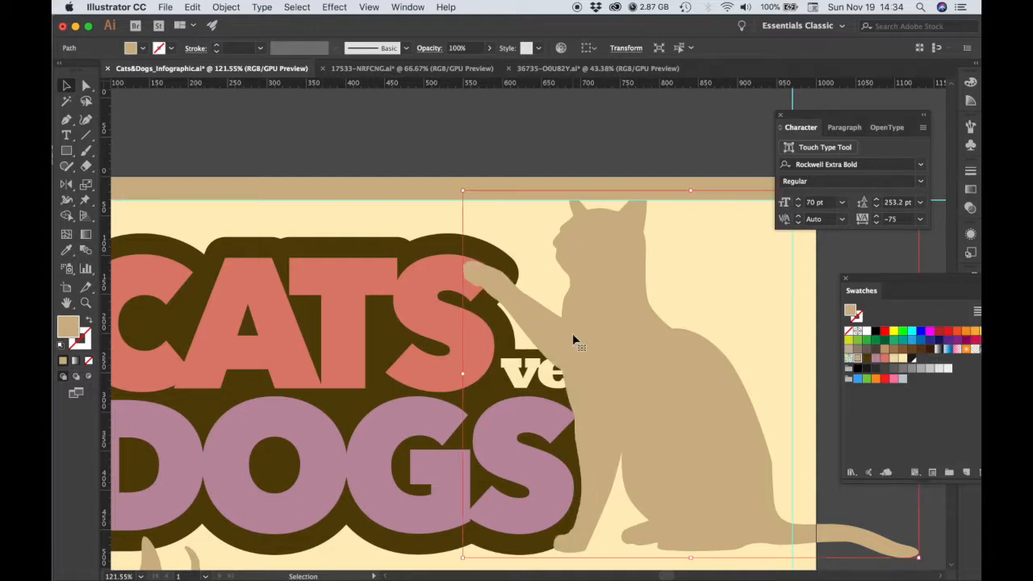
pyautogui.click(903, 360)
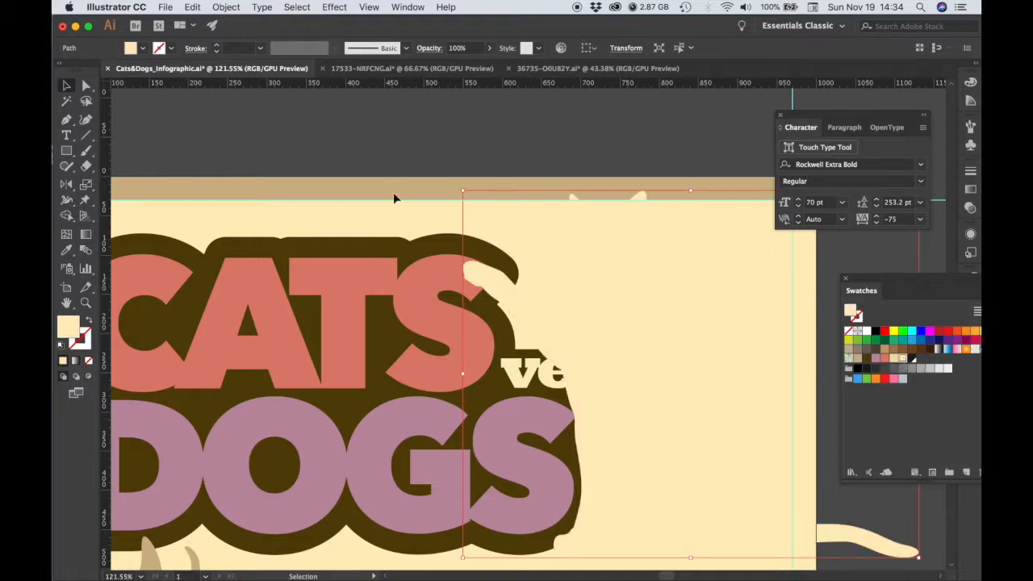
# - Unlock the background layer and copy the tan bar along the artboard's top edge
pyautogui.click(430, 188)
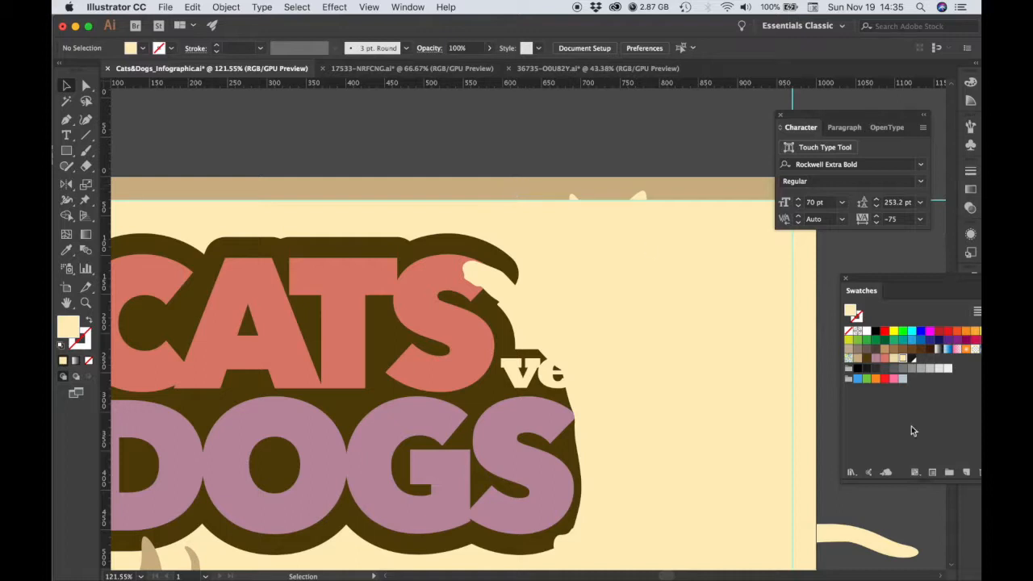
pyautogui.moveTo(912, 289); pyautogui.dragTo(854, 253)
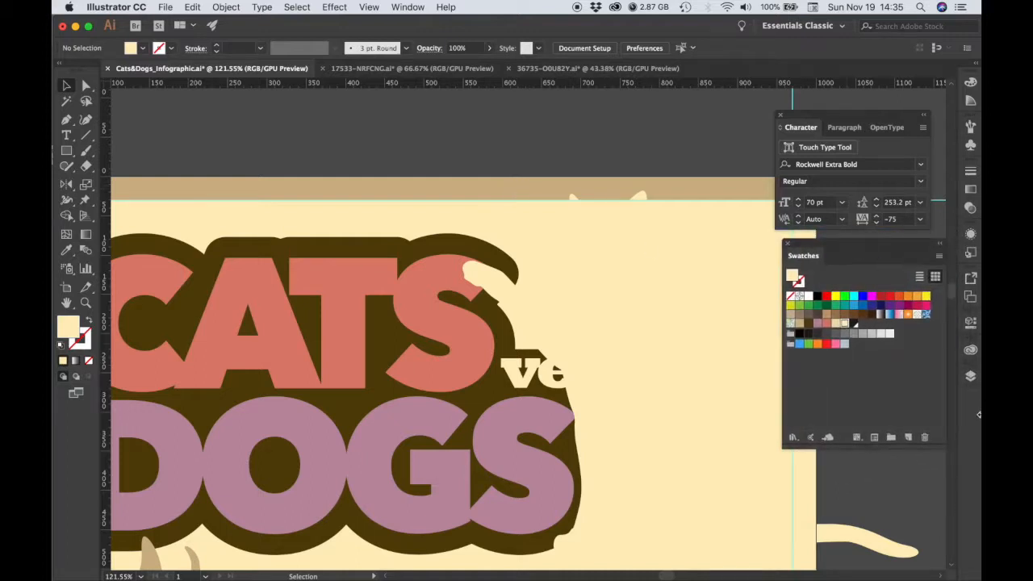
pyautogui.click(971, 377)
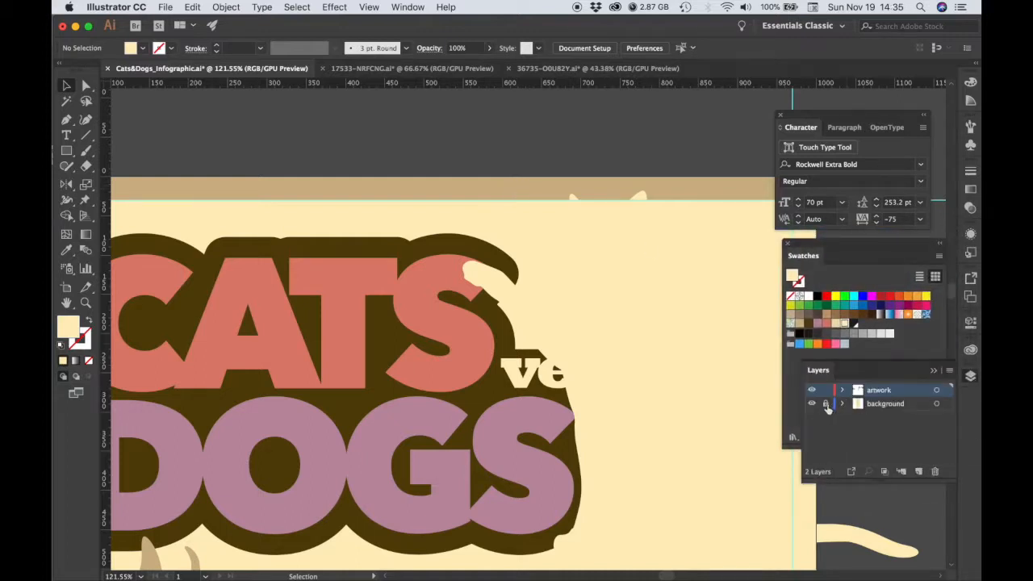
pyautogui.click(826, 405)
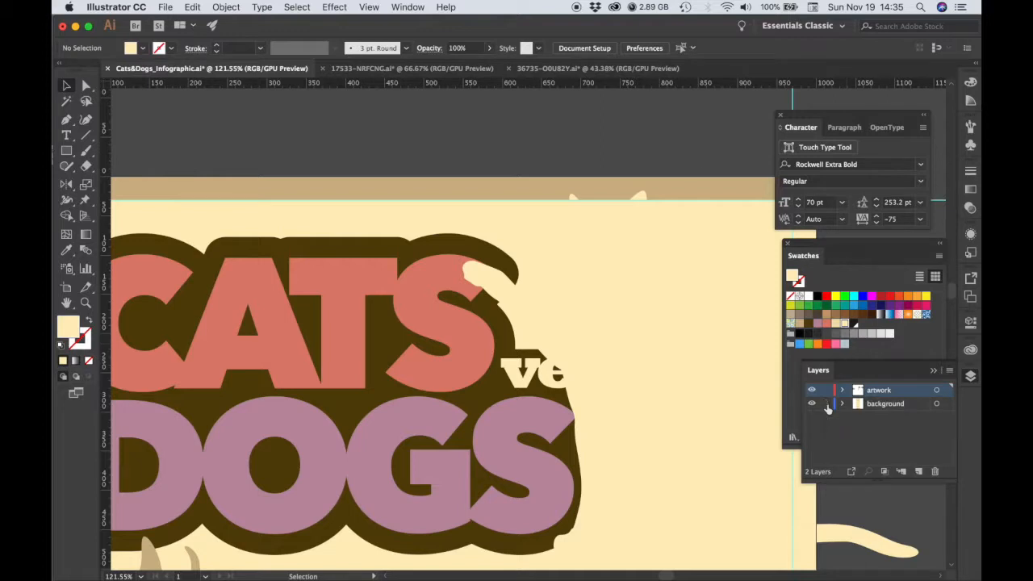
pyautogui.click(487, 199)
pyautogui.press('super+c')
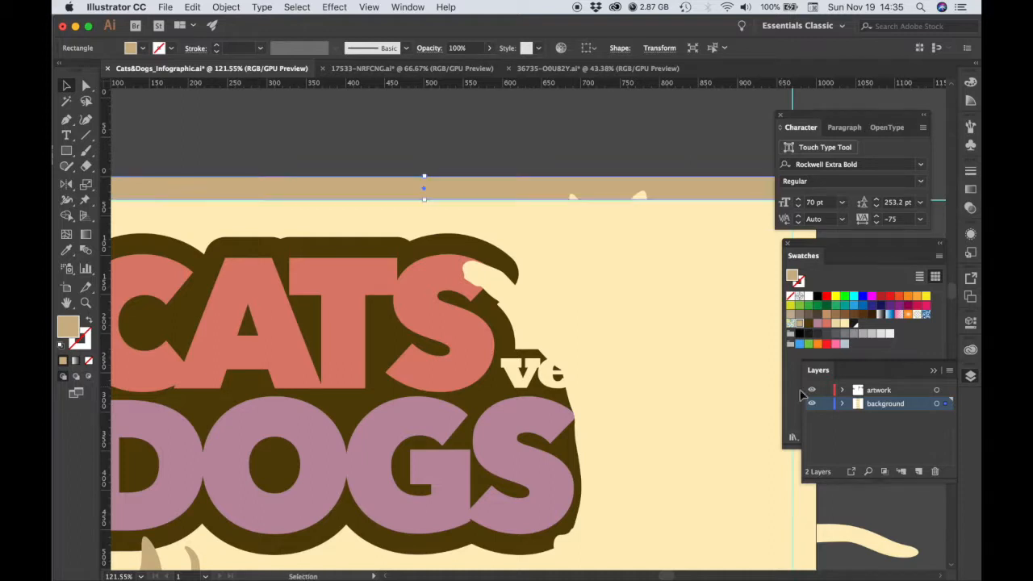
# - Relock the background layer and paste the copied tan bar in place on the artwork layer
pyautogui.press('super+shift+a')
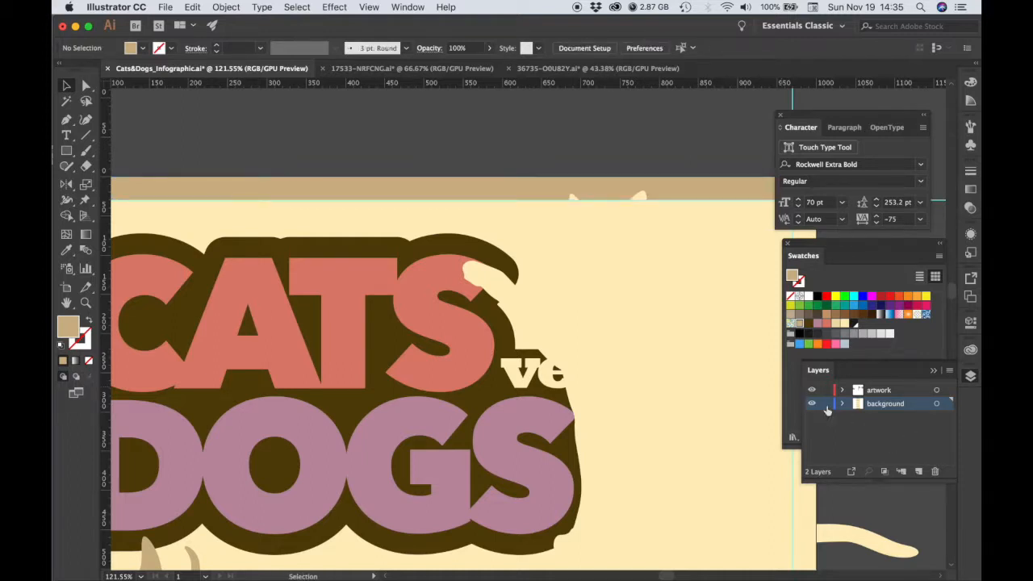
pyautogui.click(878, 393)
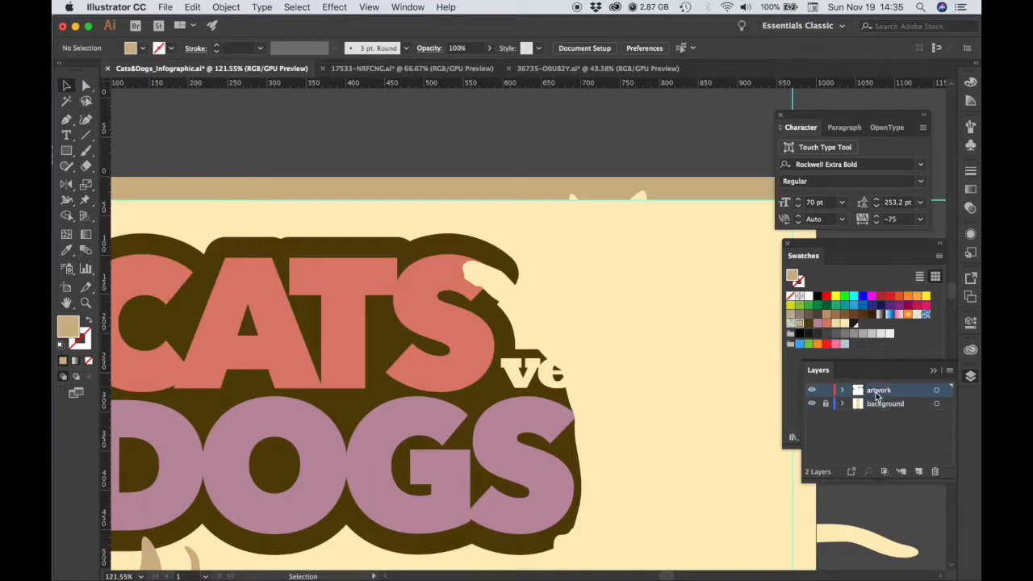
pyautogui.click(730, 382)
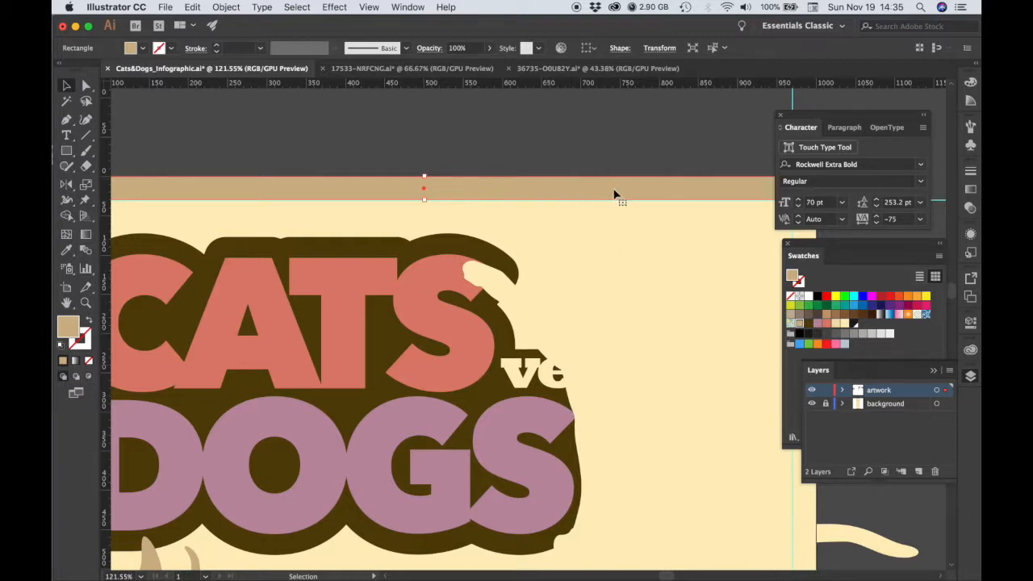
# - Make a clipping mask from the pasted tan bar and the cream cat silhouette so the cream ears show only within the bar
pyautogui.keyDown('shift'); pyautogui.click(629, 325); pyautogui.keyUp('shift')
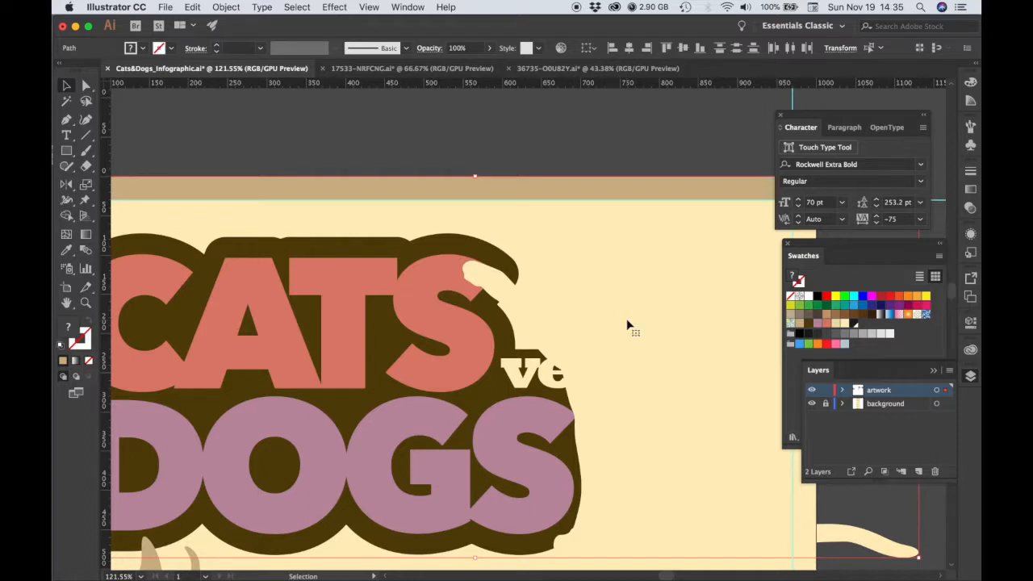
pyautogui.rightClick(629, 325)
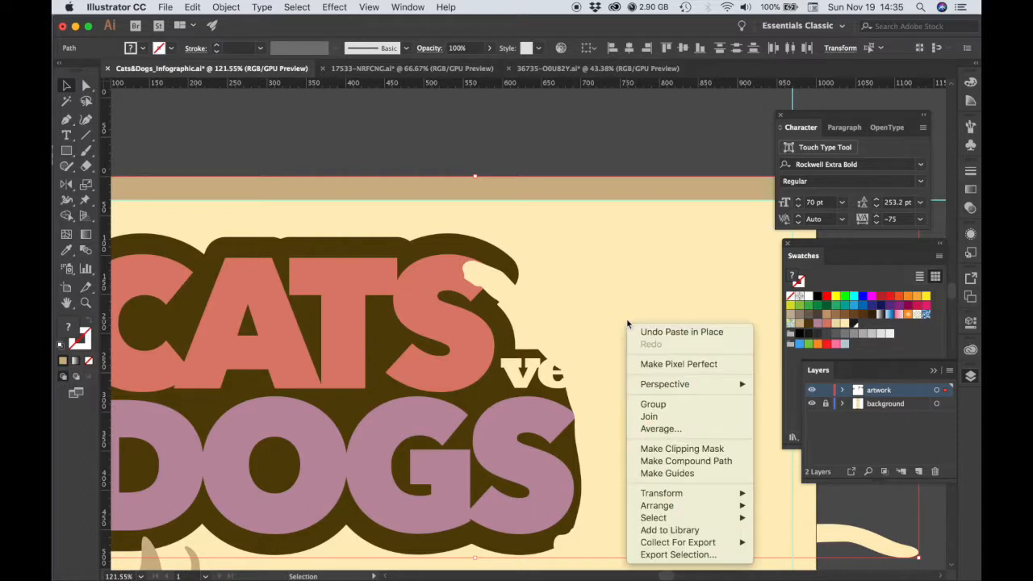
pyautogui.click(657, 449)
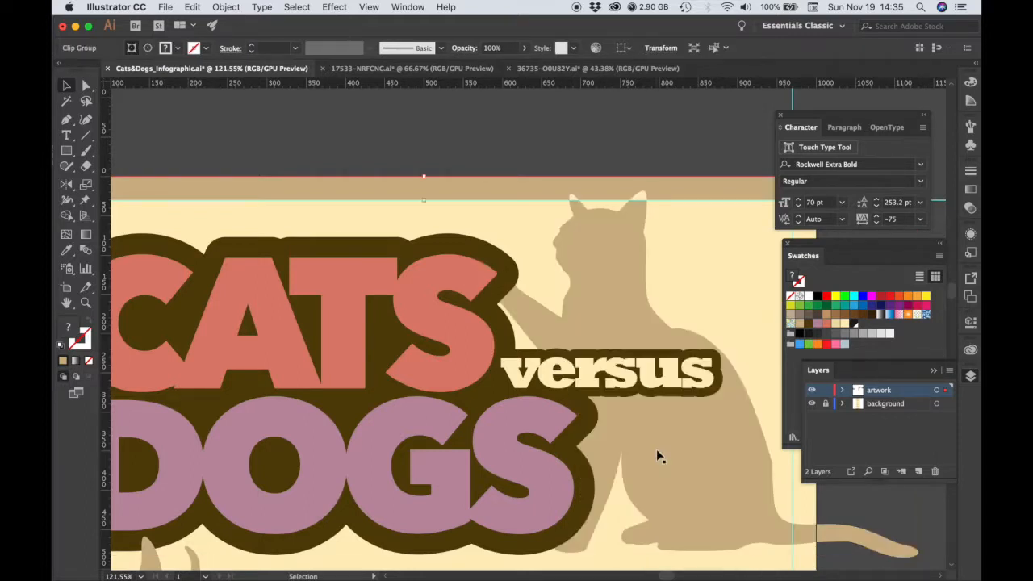
pyautogui.click(583, 159)
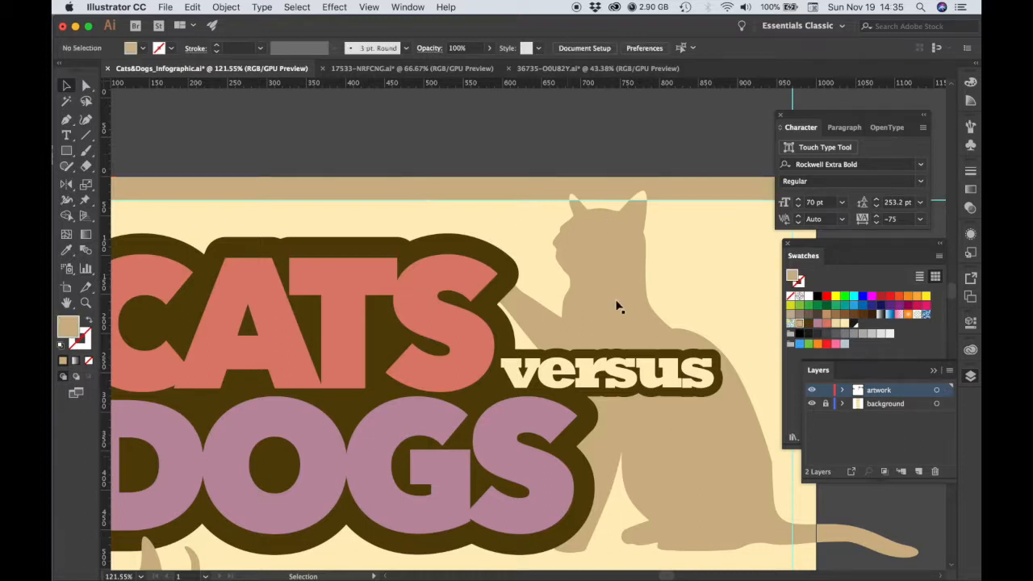
# - Draw a rectangle over the tan cat silhouette, aligned with the artboard's top and right edges and leaving the overhanging tail outside it
pyautogui.keyDown('alt'); pyautogui.keyDown('super'); pyautogui.click(626, 339); pyautogui.keyUp('super'); pyautogui.keyUp('alt')
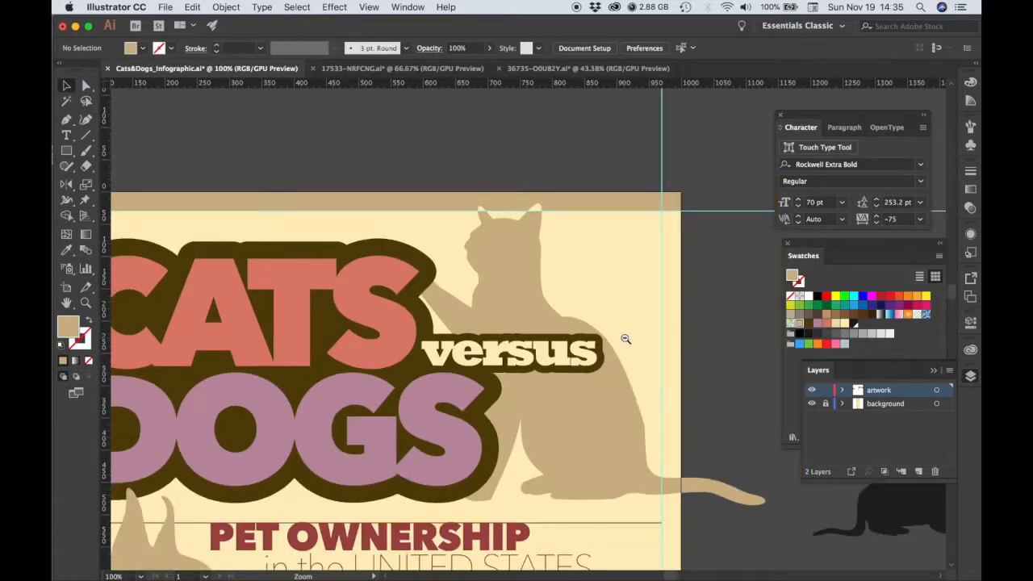
pyautogui.keyDown('alt'); pyautogui.keyDown('super'); pyautogui.click(565, 387); pyautogui.keyUp('super'); pyautogui.keyUp('alt')
pyautogui.moveTo(563, 388); pyautogui.dragTo(643, 336)
pyautogui.moveTo(602, 295); pyautogui.dragTo(603, 325)
pyautogui.click(680, 355)
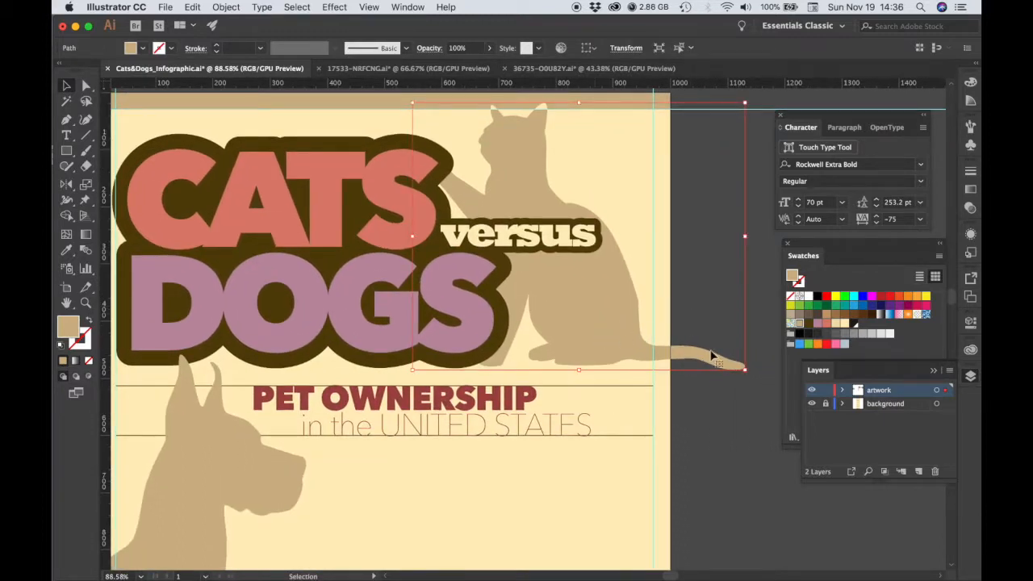
pyautogui.click(749, 300)
pyautogui.moveTo(571, 213); pyautogui.dragTo(572, 266)
pyautogui.press('m')
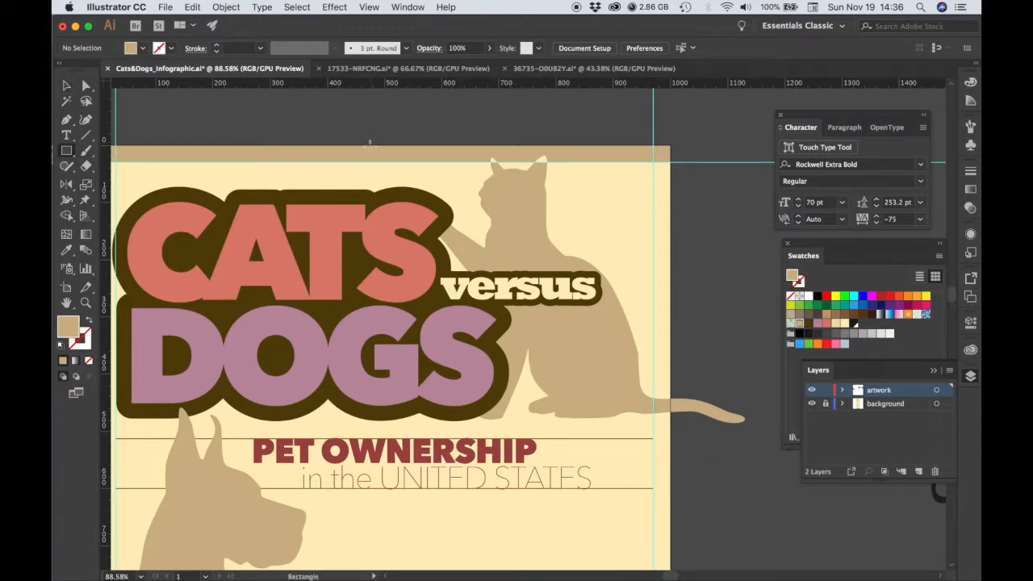
pyautogui.moveTo(367, 145); pyautogui.dragTo(672, 468)
pyautogui.press('v')
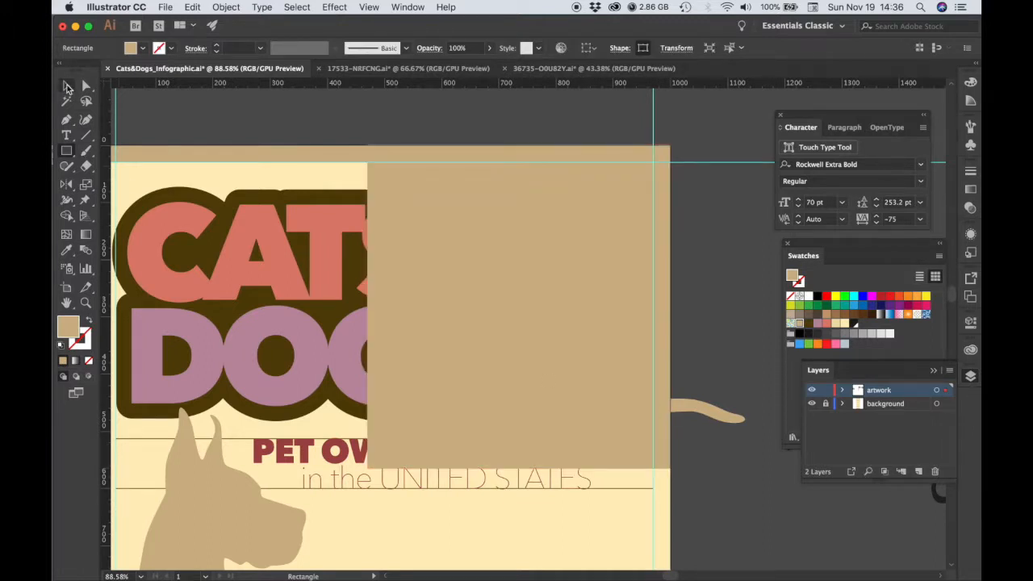
# - Clip the tan cat silhouette with the rectangle and send the clipped cat to the back, behind the title lettering
pyautogui.keyDown('shift'); pyautogui.click(703, 413); pyautogui.keyUp('shift')
pyautogui.rightClick(705, 412)
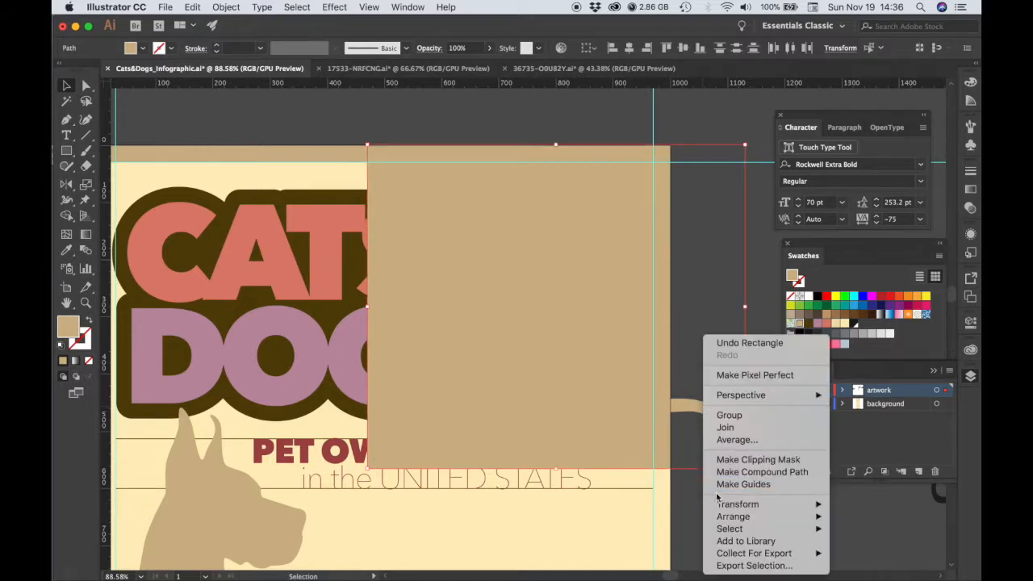
pyautogui.click(721, 460)
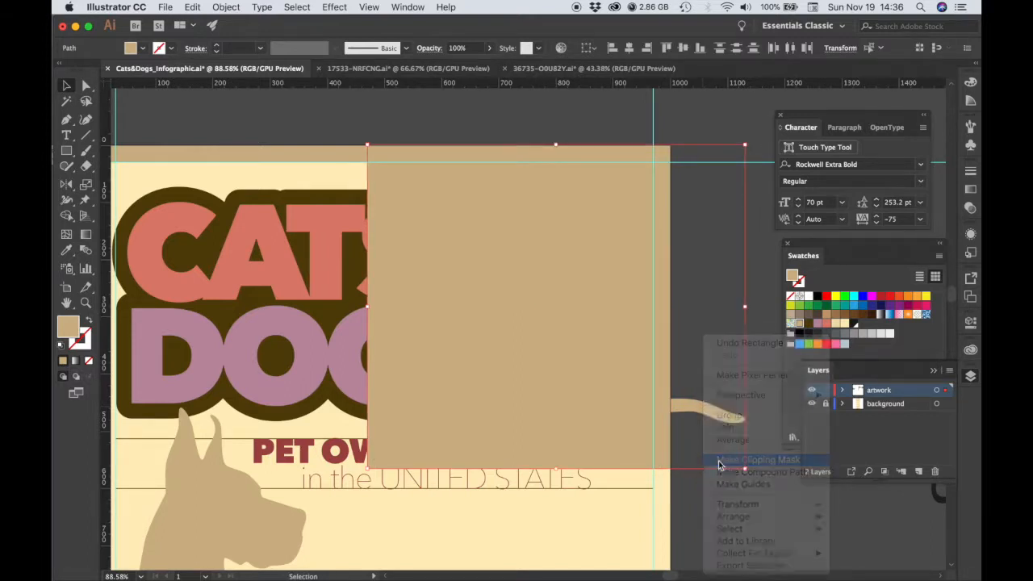
pyautogui.rightClick(491, 236)
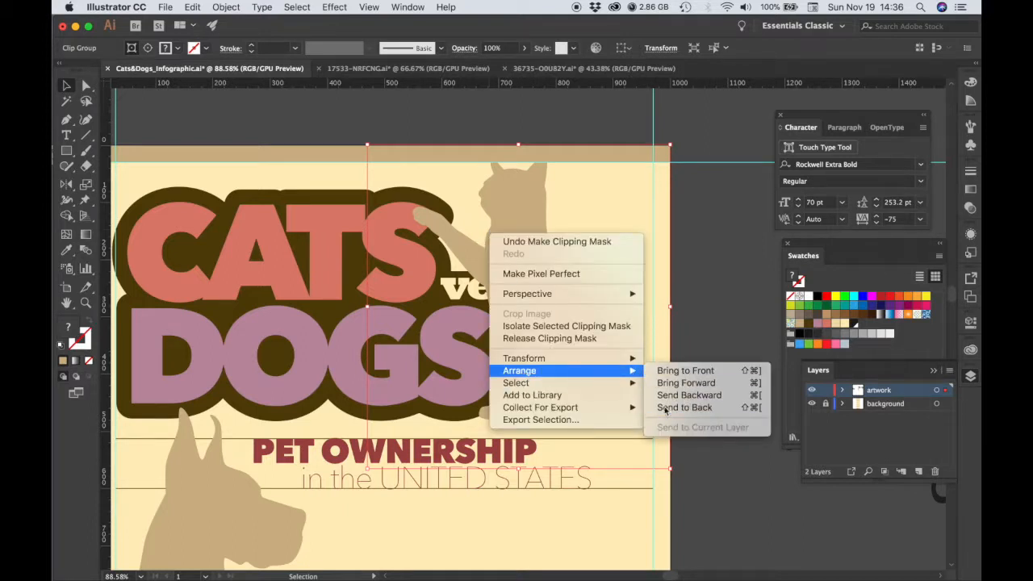
pyautogui.click(667, 408)
pyautogui.click(710, 335)
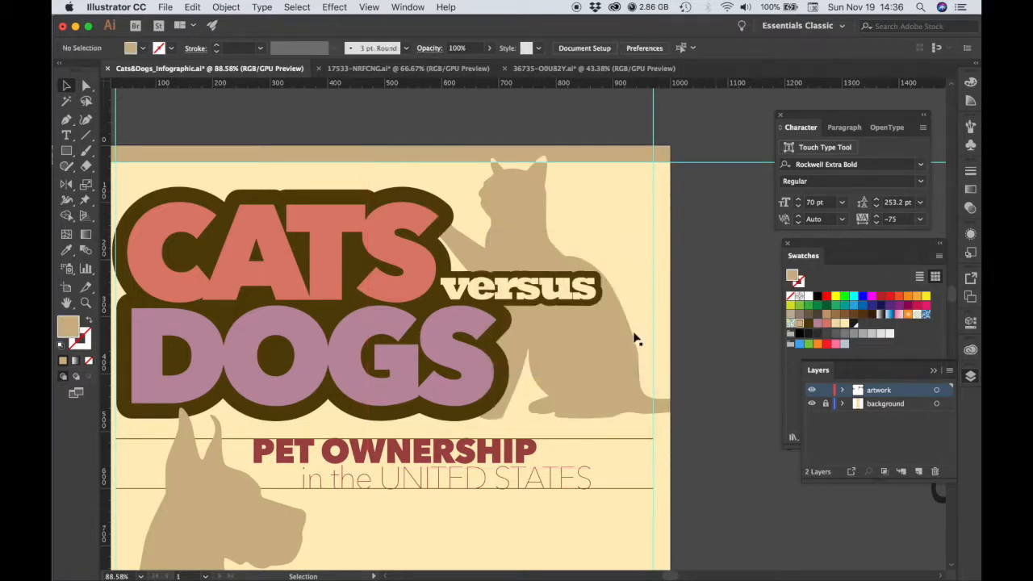
# - Unlock the background layer and shorten the lower divider line so its left end starts behind the dog's front leg
pyautogui.moveTo(595, 339); pyautogui.dragTo(661, 313)
pyautogui.moveTo(546, 427); pyautogui.dragTo(610, 318)
pyautogui.keyDown('alt'); pyautogui.keyDown('super'); pyautogui.click(546, 363); pyautogui.keyUp('super'); pyautogui.keyUp('alt')
pyautogui.moveTo(482, 410); pyautogui.dragTo(526, 339)
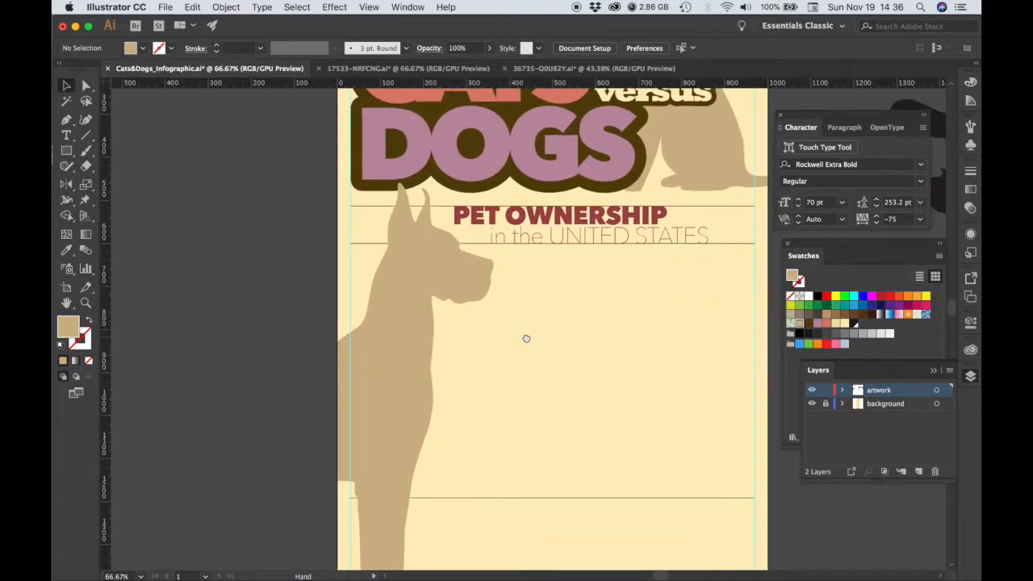
pyautogui.keyDown('alt'); pyautogui.keyDown('super'); pyautogui.click(507, 400); pyautogui.keyUp('super'); pyautogui.keyUp('alt')
pyautogui.moveTo(496, 418); pyautogui.dragTo(600, 393)
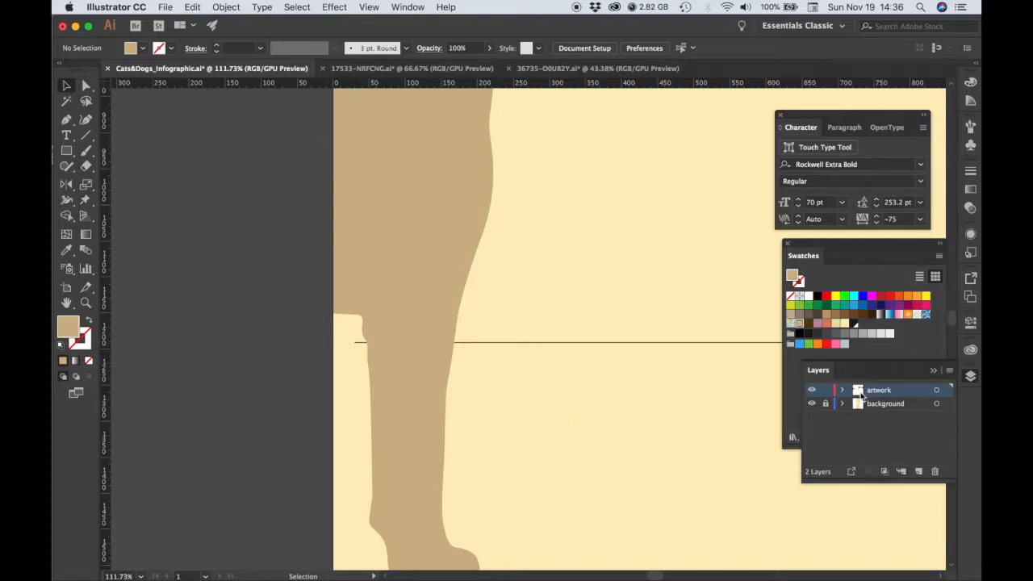
pyautogui.click(825, 404)
pyautogui.click(478, 345)
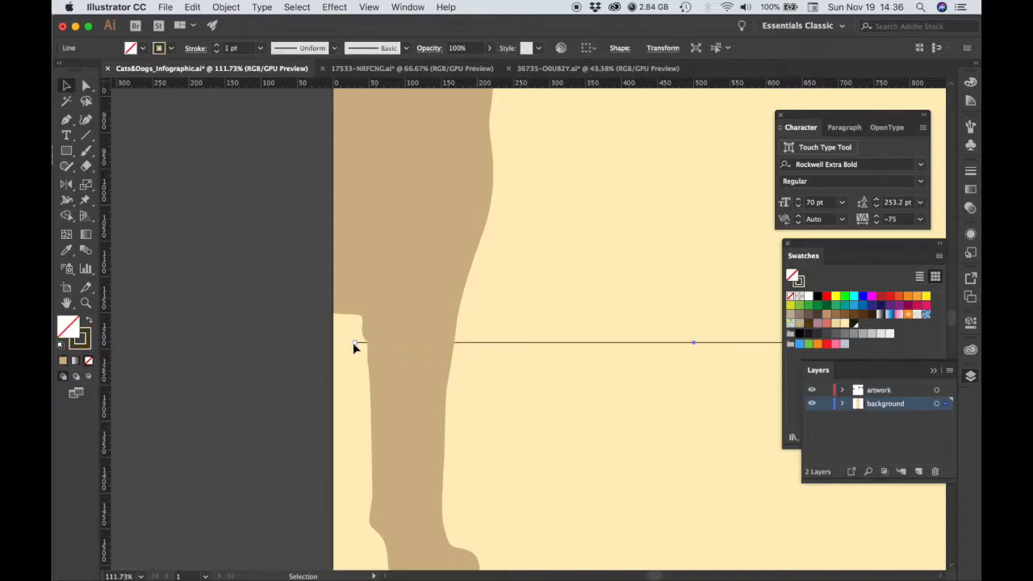
pyautogui.moveTo(353, 342); pyautogui.dragTo(405, 345)
pyautogui.click(295, 385)
# - Review the dog and cat silhouettes around the title area and relock the background layer
pyautogui.keyDown('alt'); pyautogui.keyDown('super'); pyautogui.click(548, 404); pyautogui.keyUp('super'); pyautogui.keyUp('alt')
pyautogui.keyDown('alt'); pyautogui.keyDown('super'); pyautogui.click(549, 406); pyautogui.keyUp('super'); pyautogui.keyUp('alt')
pyautogui.moveTo(637, 358); pyautogui.dragTo(521, 420)
pyautogui.scroll(10, 380, 395)
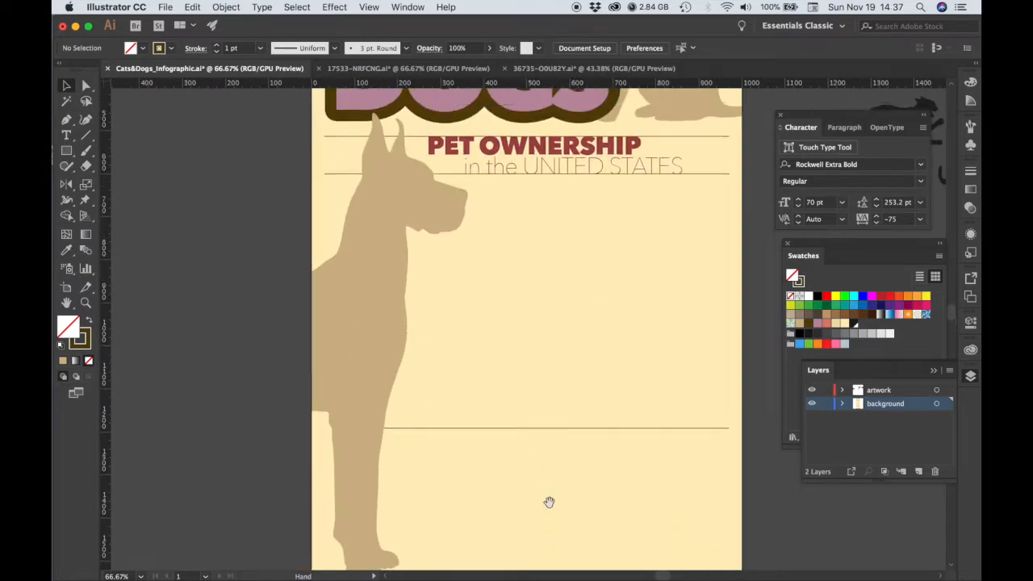
pyautogui.moveTo(513, 395); pyautogui.dragTo(521, 431)
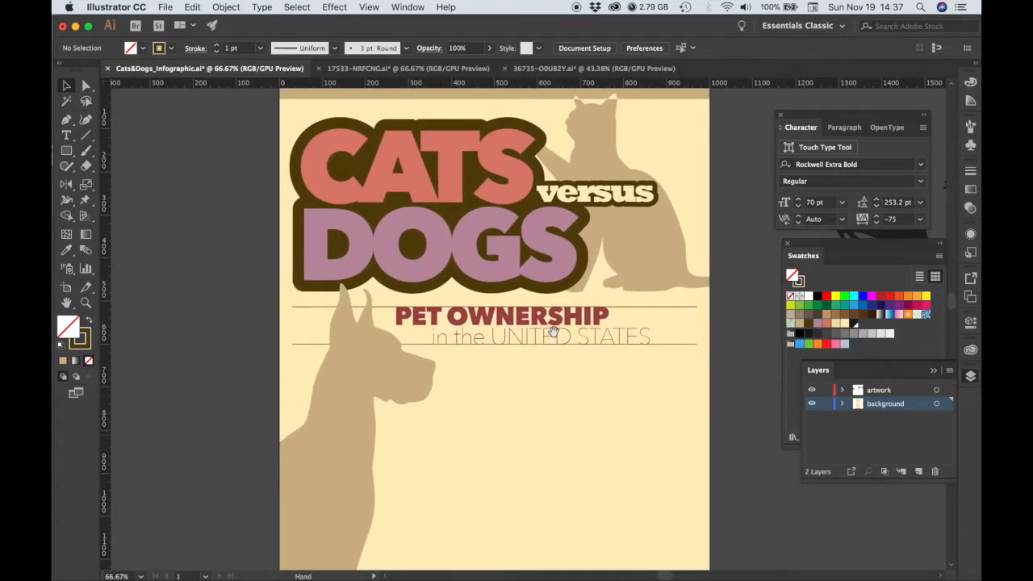
pyautogui.moveTo(554, 334); pyautogui.dragTo(551, 367)
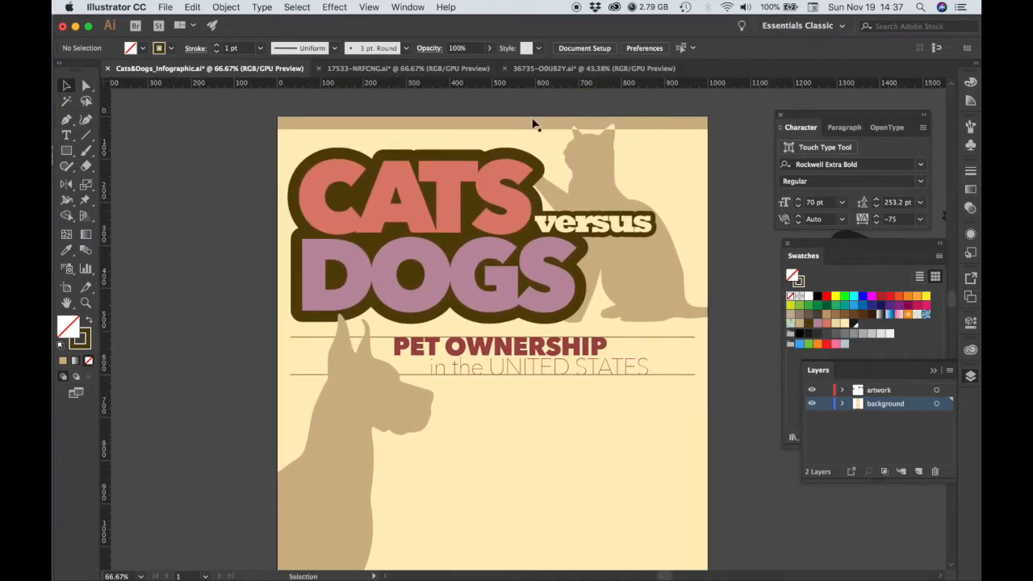
pyautogui.click(825, 405)
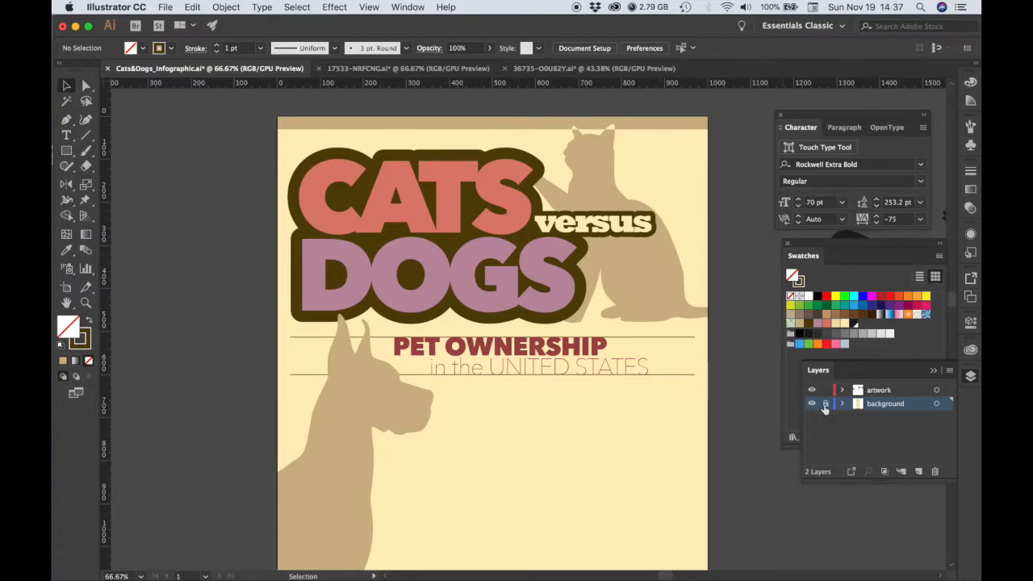